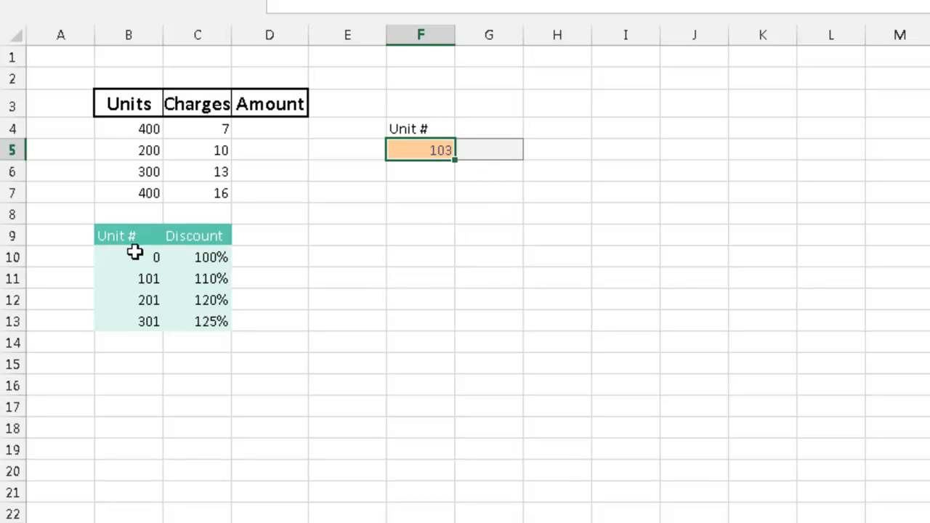
Start a VLOOKUP formula in cell G5 with F5 as the lookup value
{"action": "left_click", "coordinate": [480, 149]}
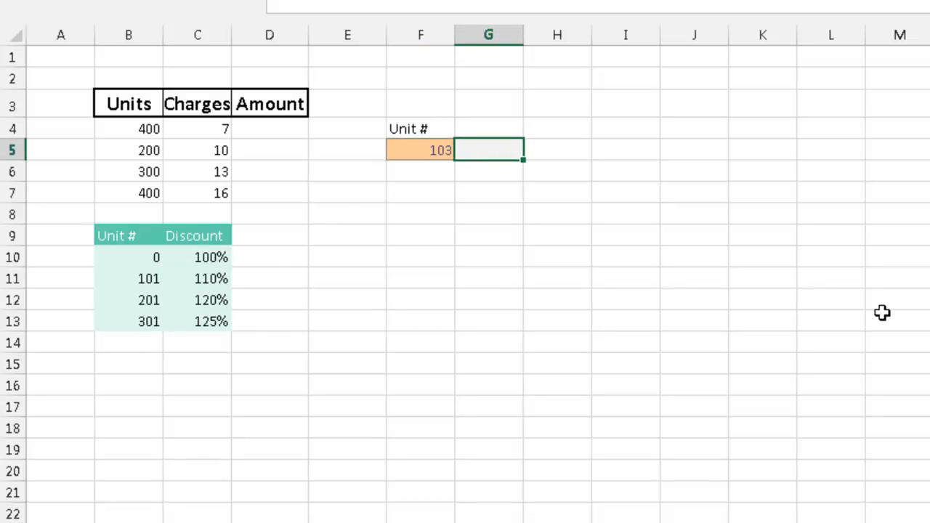
{"action": "type", "text": "=v"}
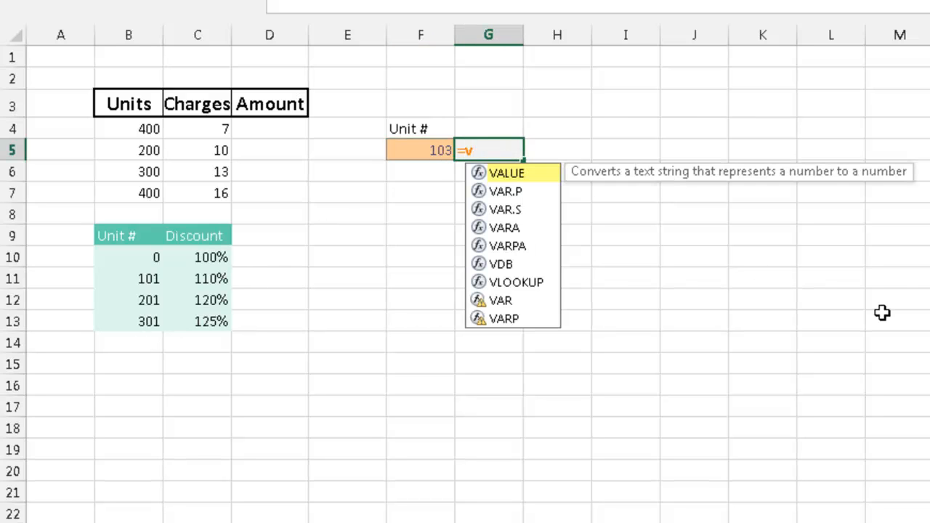
{"action": "type", "text": "l"}
{"action": "key", "text": "Tab"}
{"action": "key", "text": "Left"}
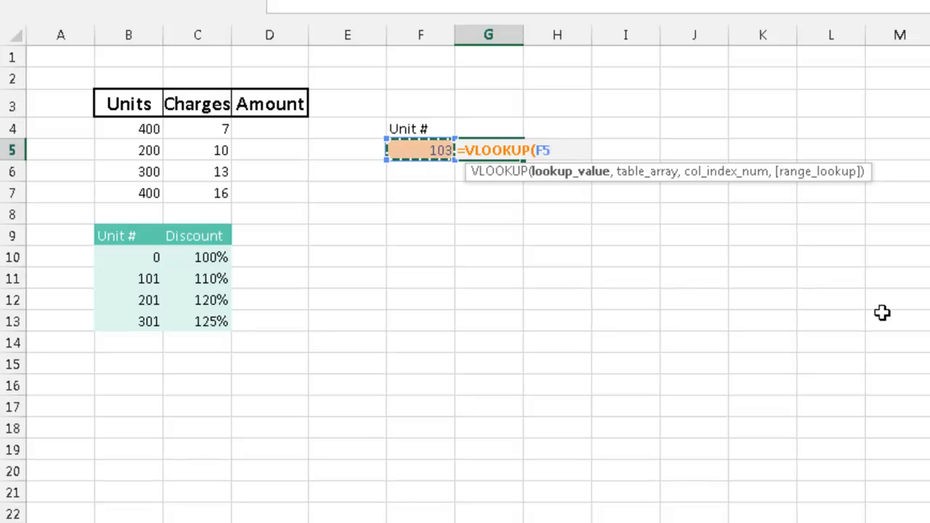
Give the VLOOKUP the unit and discount table as an absolute range, $B$10:$C$13, for its table array
{"action": "type", "text": ","}
{"action": "key", "text": "Down"}
{"action": "key", "text": "Left"}
{"action": "key", "text": "Down"}
{"action": "key", "text": "Left"}
{"action": "key", "text": "Down"}
{"action": "key", "text": "Down"}
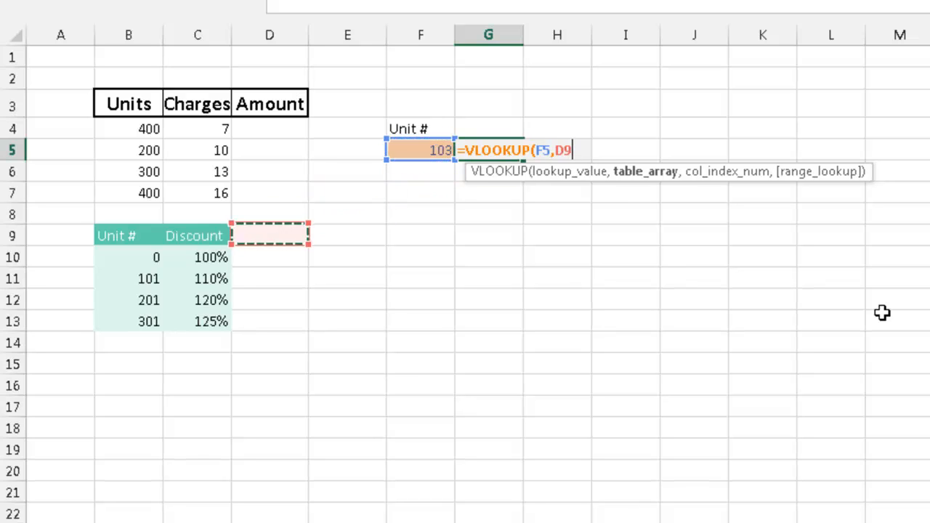
{"action": "key", "text": "Left"}
{"action": "key", "text": "Left"}
{"action": "key", "text": "Down"}
{"action": "key", "text": "shift+Right"}
{"action": "key", "text": "shift+Down"}
{"action": "key", "text": "shift+Down"}
{"action": "key", "text": "shift+Down"}
{"action": "key", "text": "F4"}
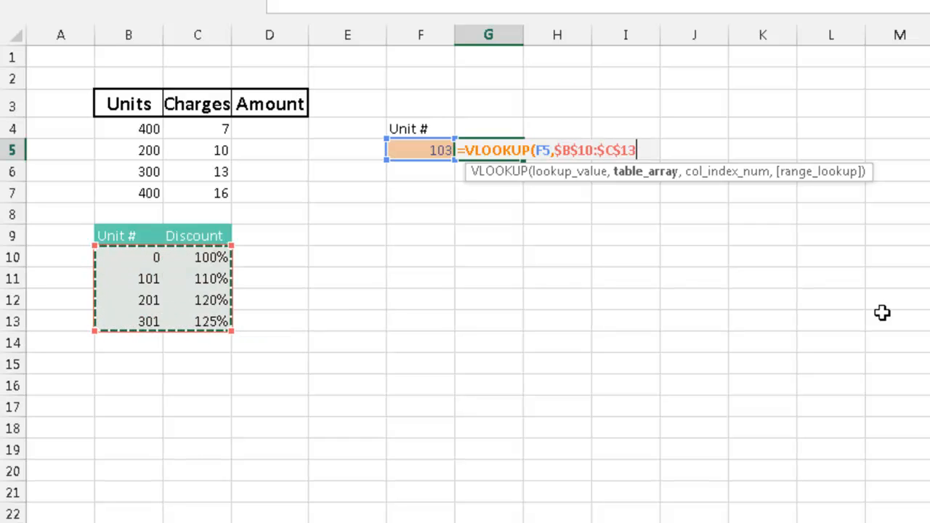
Complete the VLOOKUP with column index 2 and True for approximate match, keeping G5 selected
{"action": "type", "text": ",2,"}
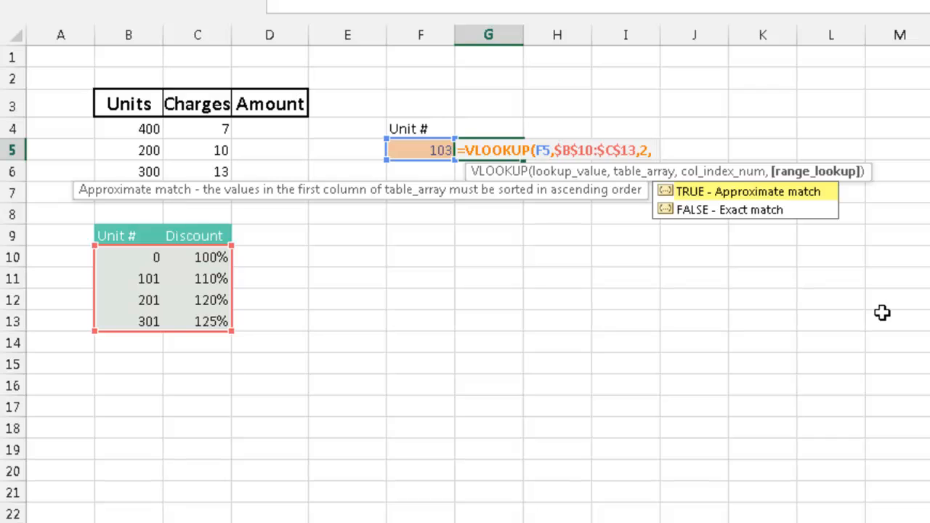
{"action": "type", "text": "True"}
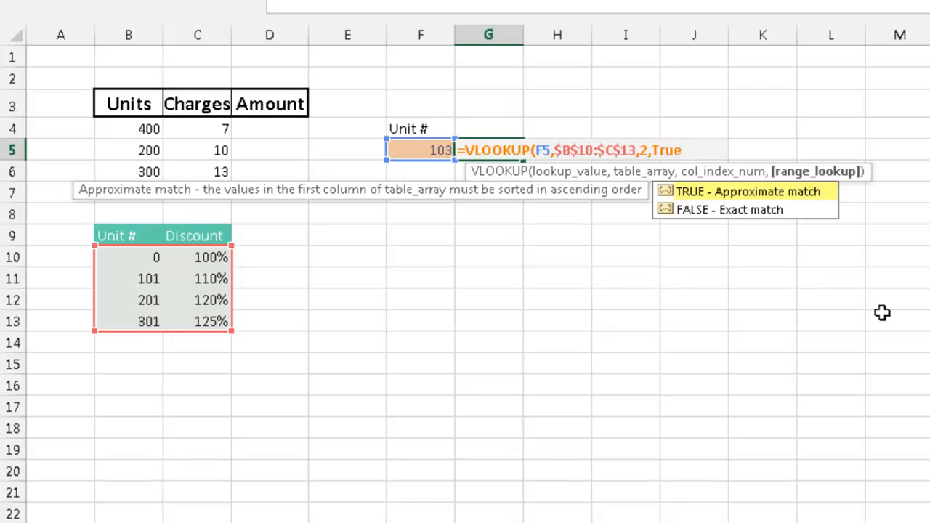
{"action": "type", "text": ")"}
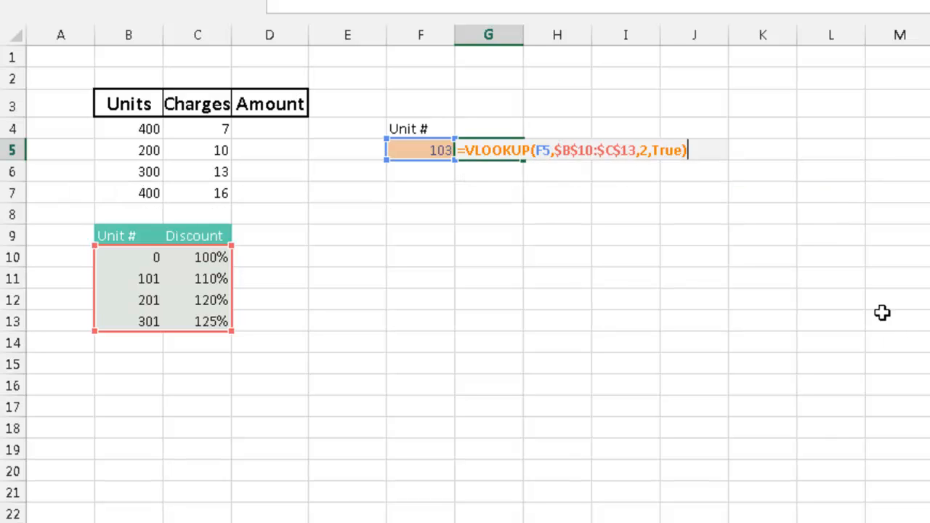
{"action": "key", "text": "ctrl+Return"}
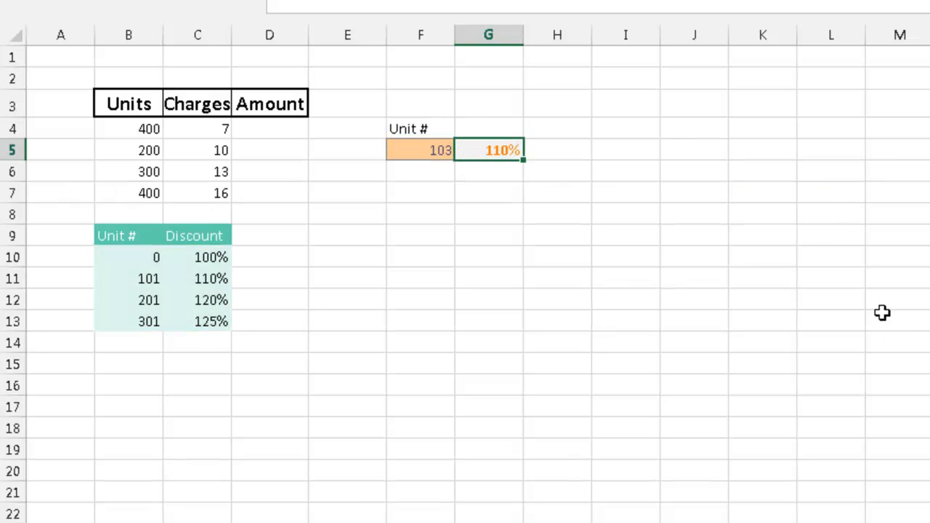
Test the discount lookup by entering 1 and 99 as unit numbers in F5
{"action": "key", "text": "Left"}
{"action": "type", "text": "1"}
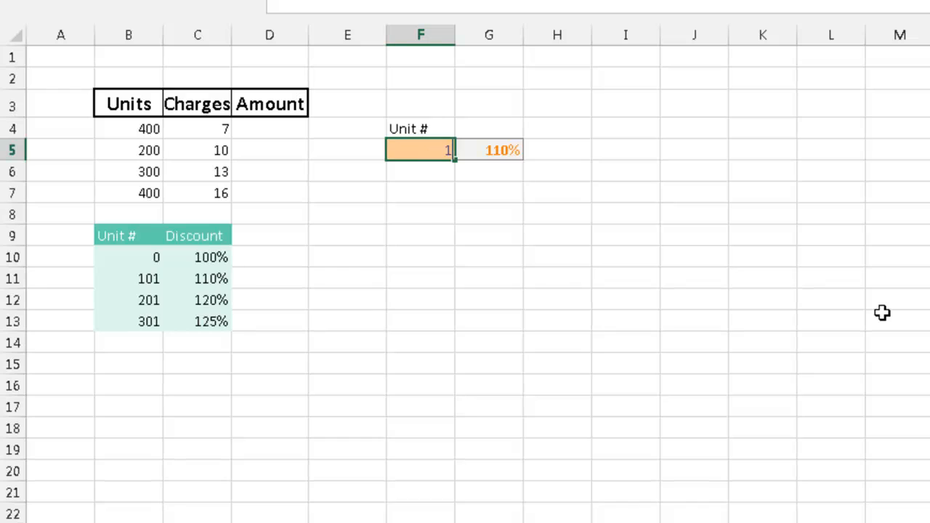
{"action": "key", "text": "Tab"}
{"action": "key", "text": "Left"}
{"action": "type", "text": "99"}
{"action": "key", "text": "Tab"}
{"action": "key", "text": "Left"}
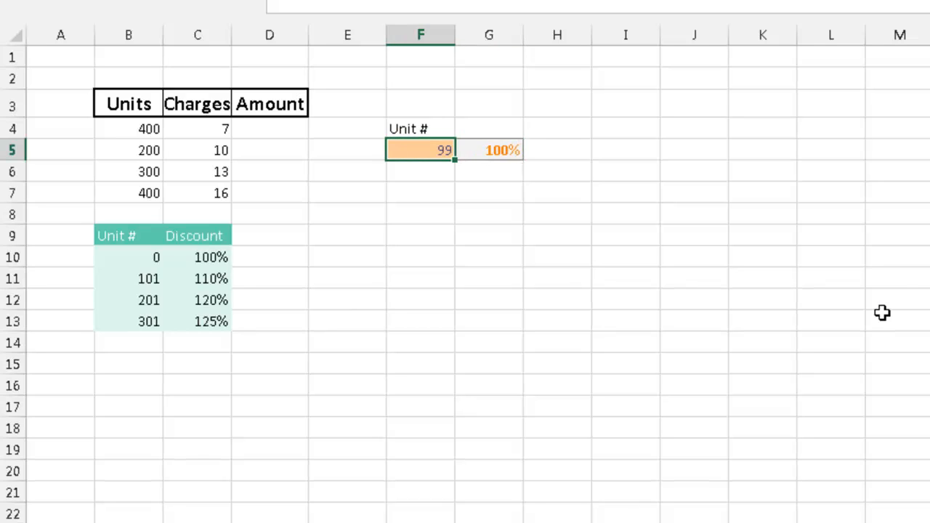
Test the discount lookup with unit numbers 110 and 220 in F5
{"action": "type", "text": "110"}
{"action": "key", "text": "Tab"}
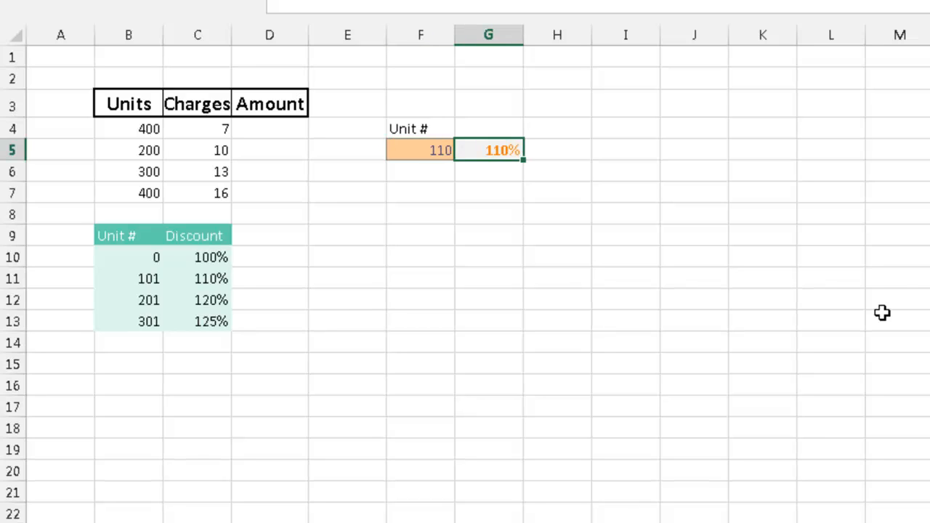
{"action": "key", "text": "Left"}
{"action": "type", "text": "22"}
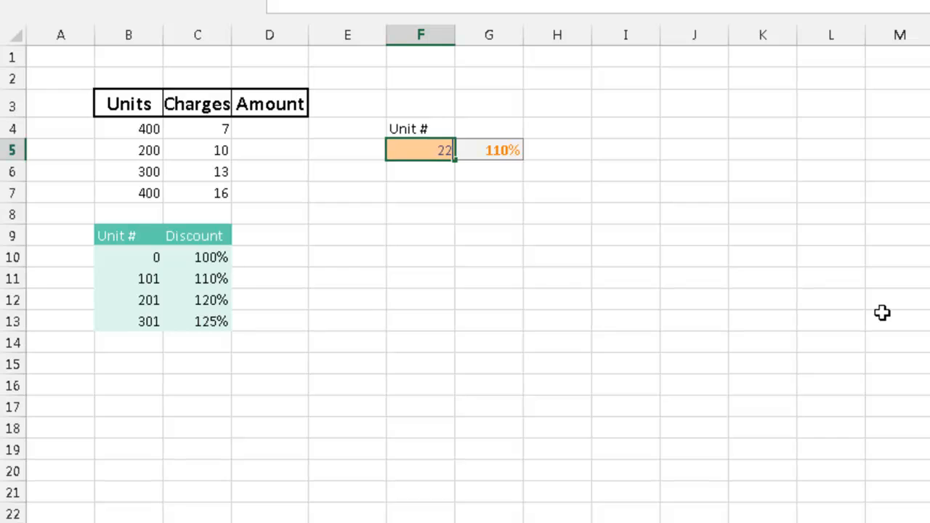
{"action": "key", "text": "Tab"}
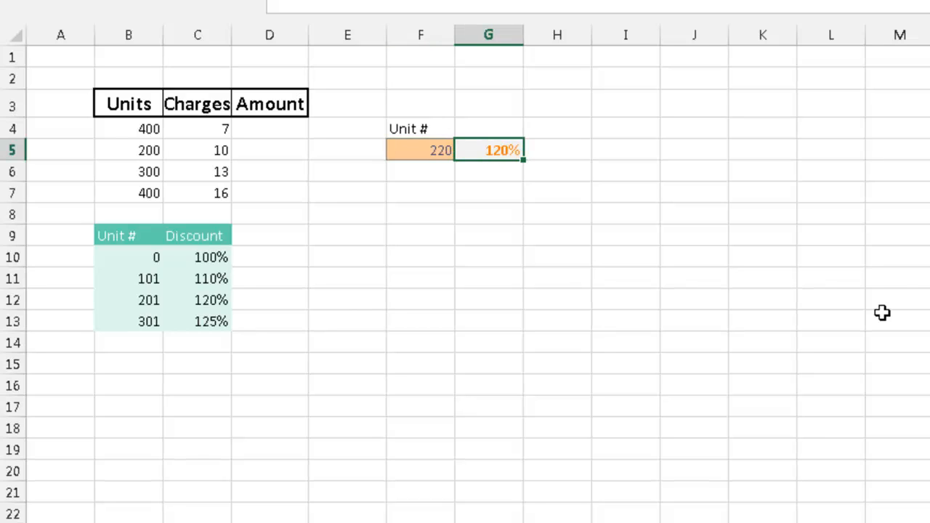
{"action": "key", "text": "Left"}
{"action": "key", "text": "Right"}
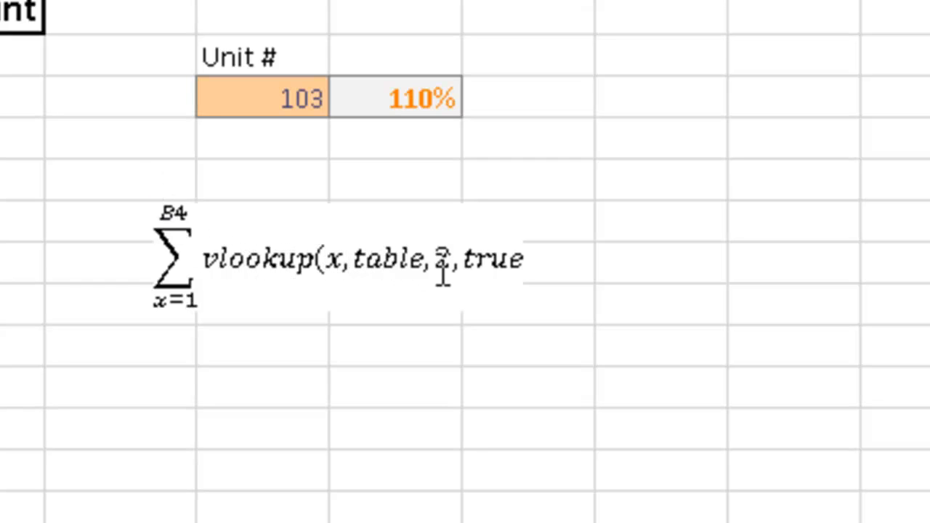
Widen the equation box below the lookup cells and append *C4 to the vlookup summation
{"action": "left_click", "coordinate": [453, 300]}
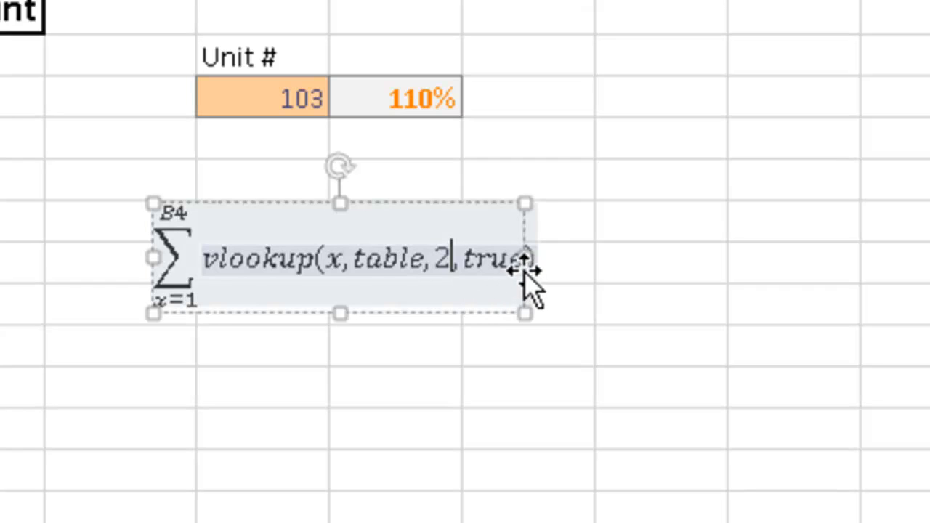
{"action": "left_click_drag", "start_coordinate": [525, 257], "coordinate": [630, 272]}
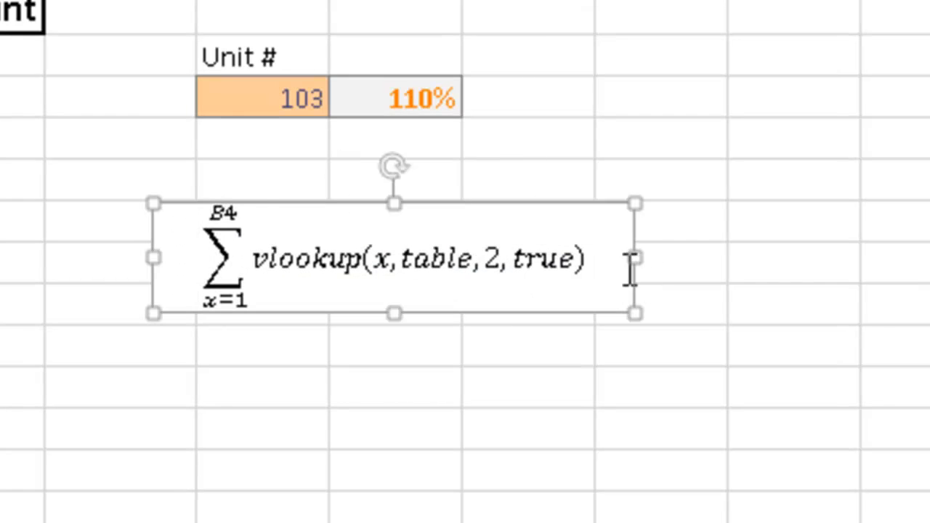
{"action": "left_click", "coordinate": [612, 262]}
{"action": "type", "text": "*c4"}
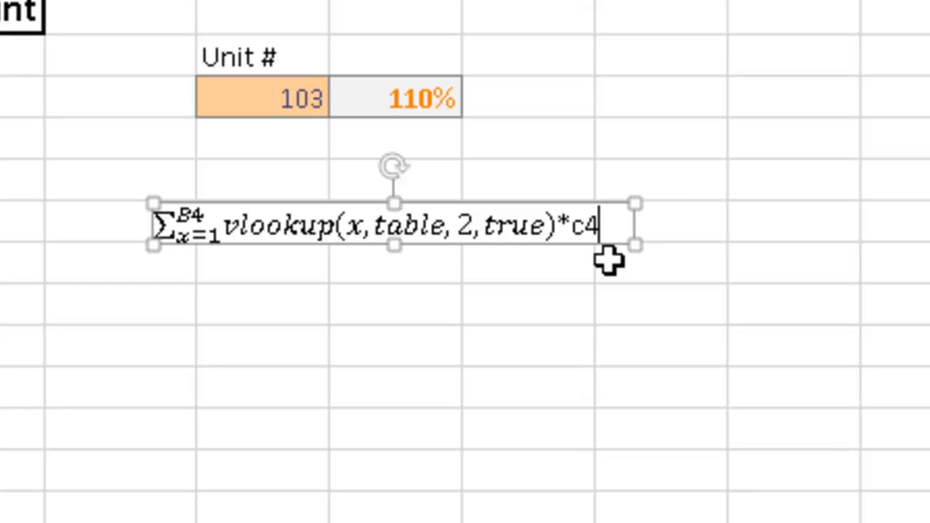
{"action": "left_click", "coordinate": [237, 308]}
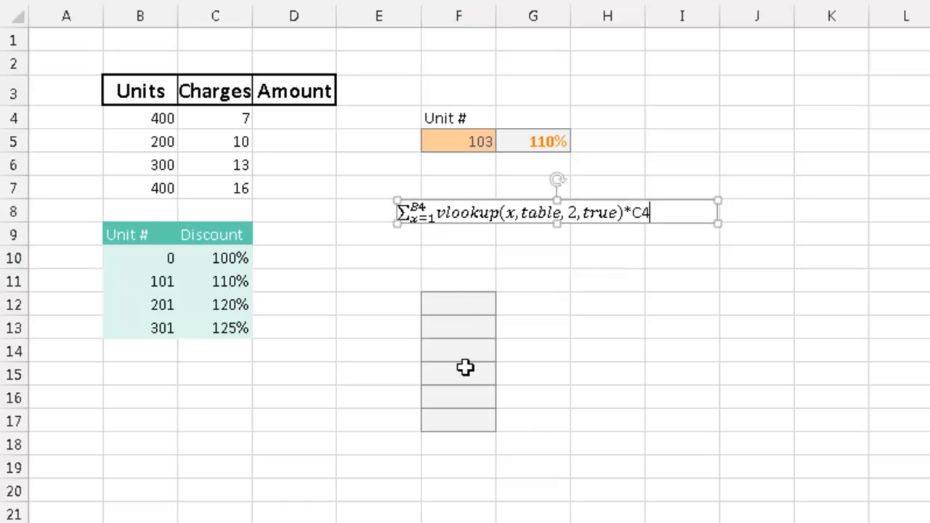
Enter the formula ="1:"&B4 in cell F12 to build the row-range text
{"action": "left_click", "coordinate": [443, 307]}
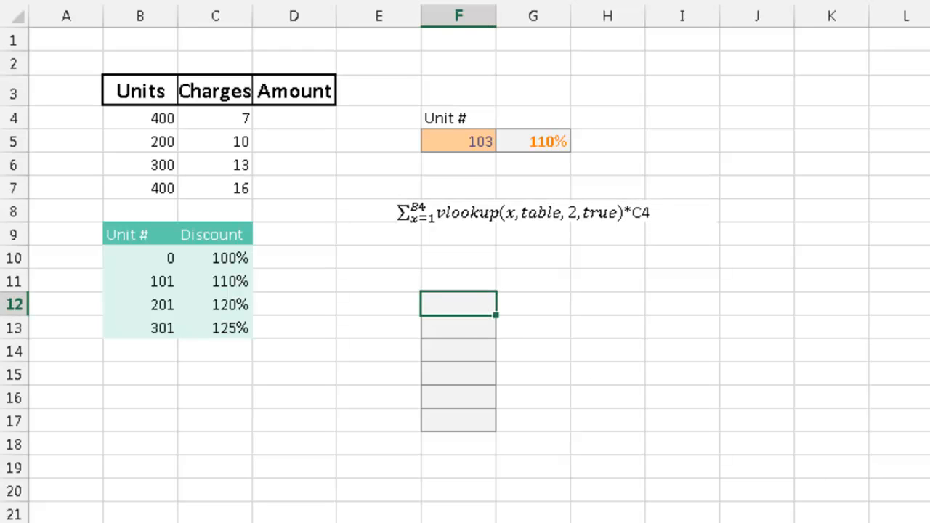
{"action": "type", "text": "=\"1:\"&"}
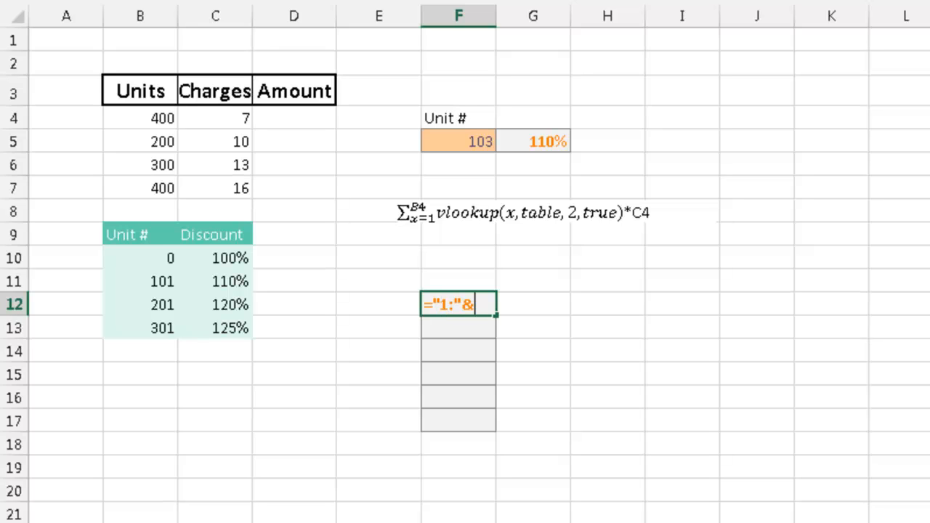
{"action": "type", "text": "B4"}
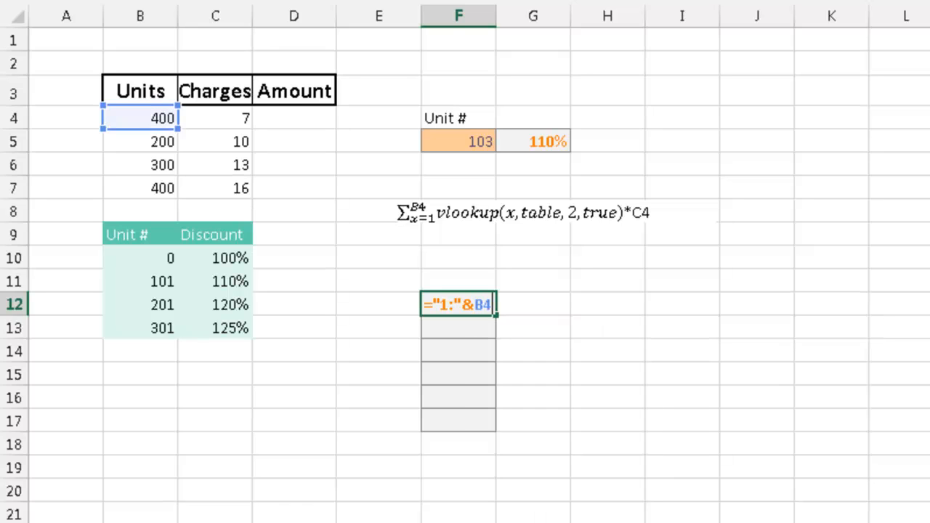
{"action": "key", "text": "Return"}
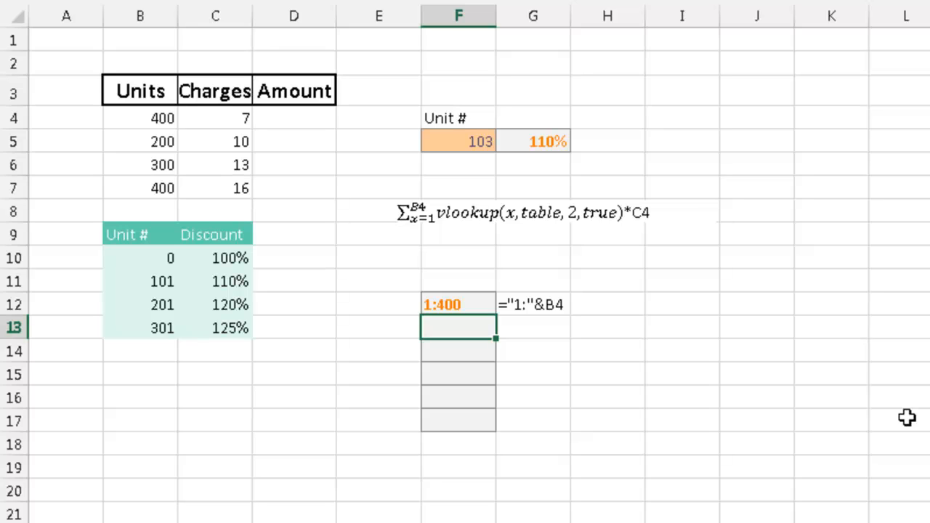
Copy the formula above into F13 and wrap it in INDIRECT to read =INDIRECT("1:"&B4)
{"action": "key", "text": "ctrl+shift+apostrophe"}
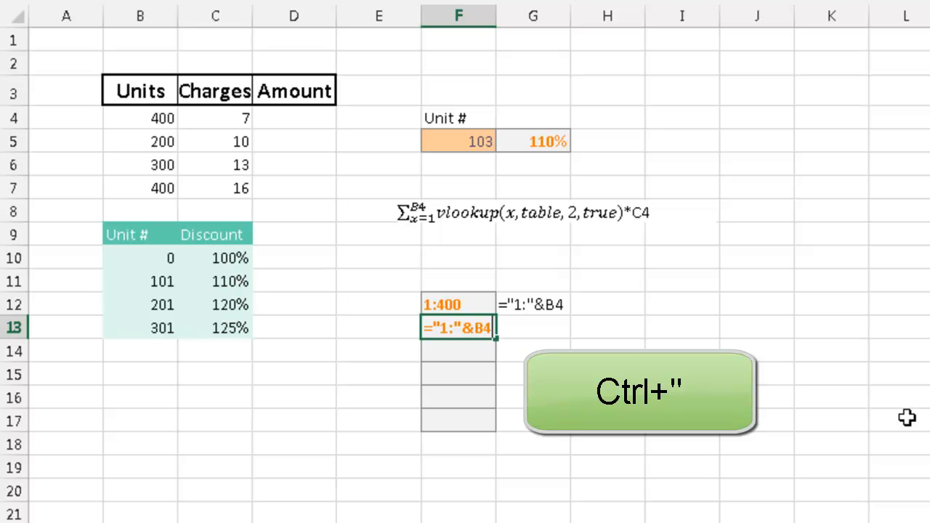
{"action": "left_click", "coordinate": [433, 327]}
{"action": "type", "text": "INDIRECT("}
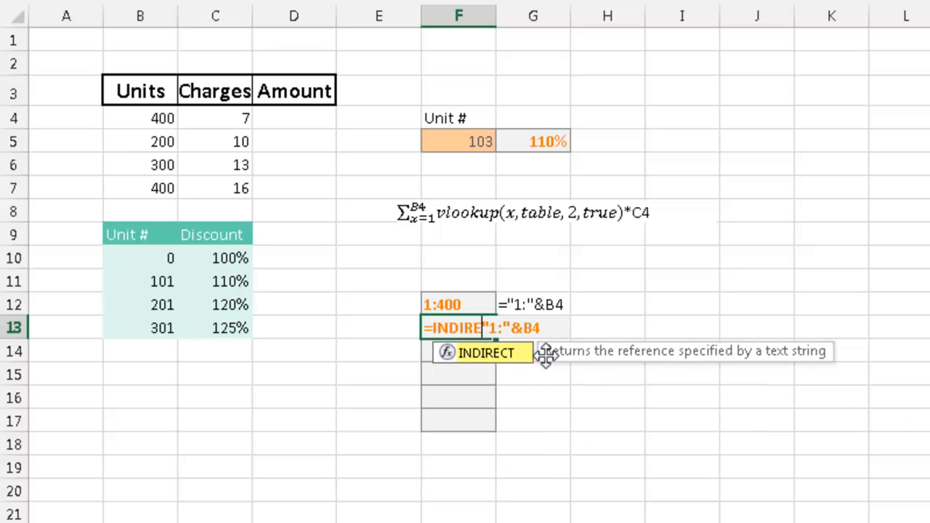
{"action": "key", "text": "Right"}
{"action": "key", "text": "Right"}
{"action": "key", "text": "Right"}
{"action": "key", "text": "Right"}
{"action": "key", "text": "Right"}
{"action": "key", "text": "Right"}
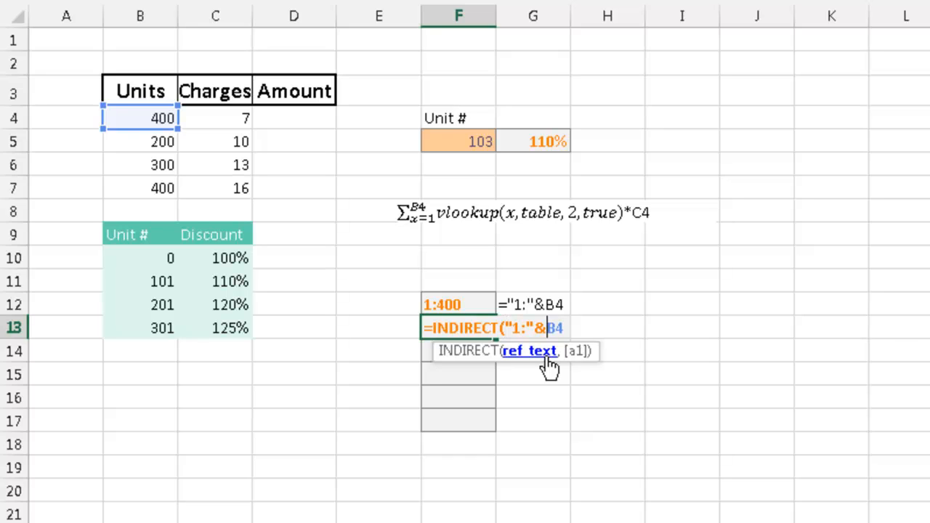
{"action": "type", "text": ")"}
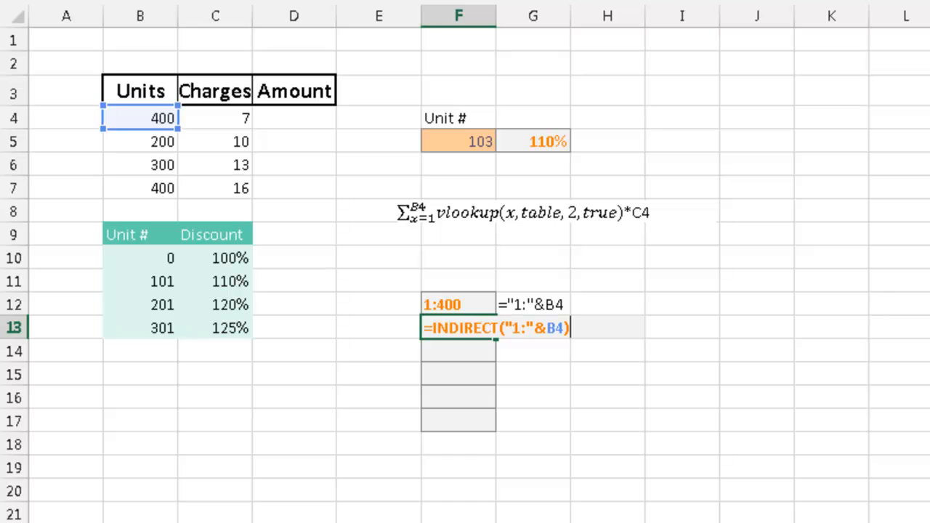
{"action": "key", "text": "Return"}
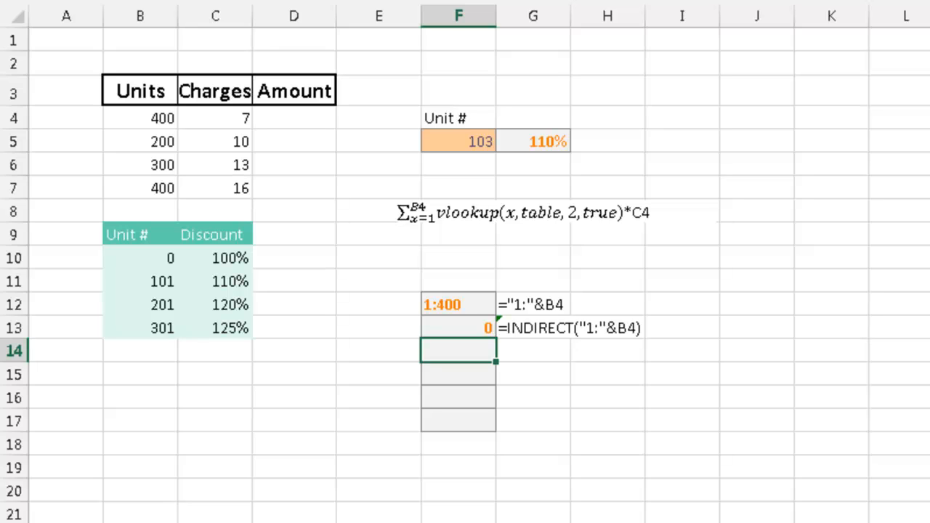
Copy the INDIRECT formula into F14 and wrap it in ROW to read =ROW(INDIRECT("1:"&B4))
{"action": "key", "text": "ctrl+apostrophe"}
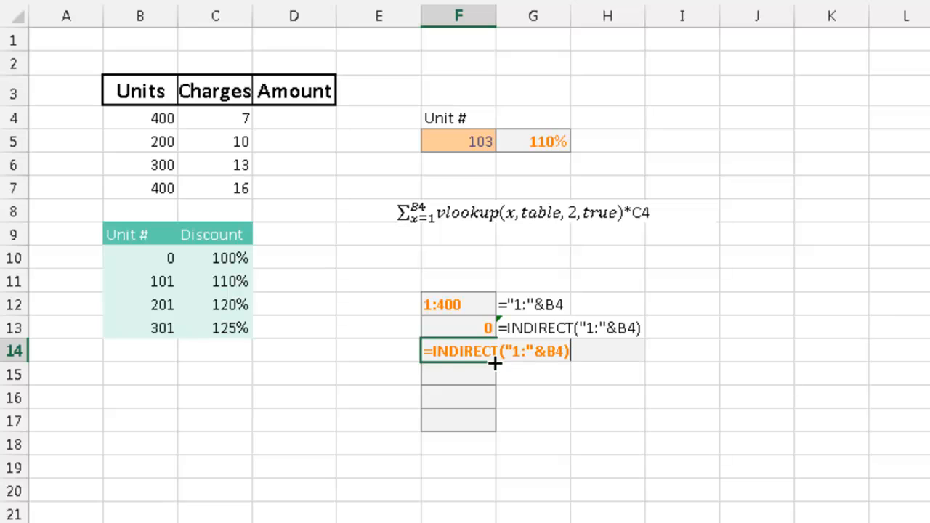
{"action": "left_click", "coordinate": [433, 350]}
{"action": "type", "text": "ROW("}
{"action": "key", "text": "Right"}
{"action": "key", "text": "Right"}
{"action": "key", "text": "Right"}
{"action": "key", "text": "Right"}
{"action": "key", "text": "Right"}
{"action": "key", "text": "Right"}
{"action": "key", "text": "Right"}
{"action": "key", "text": "Right"}
{"action": "key", "text": "Right"}
{"action": "key", "text": "Right"}
{"action": "key", "text": "Right"}
{"action": "key", "text": "Right"}
{"action": "key", "text": "Right"}
{"action": "key", "text": "Right"}
{"action": "key", "text": "Right"}
{"action": "key", "text": "Right"}
{"action": "key", "text": "Right"}
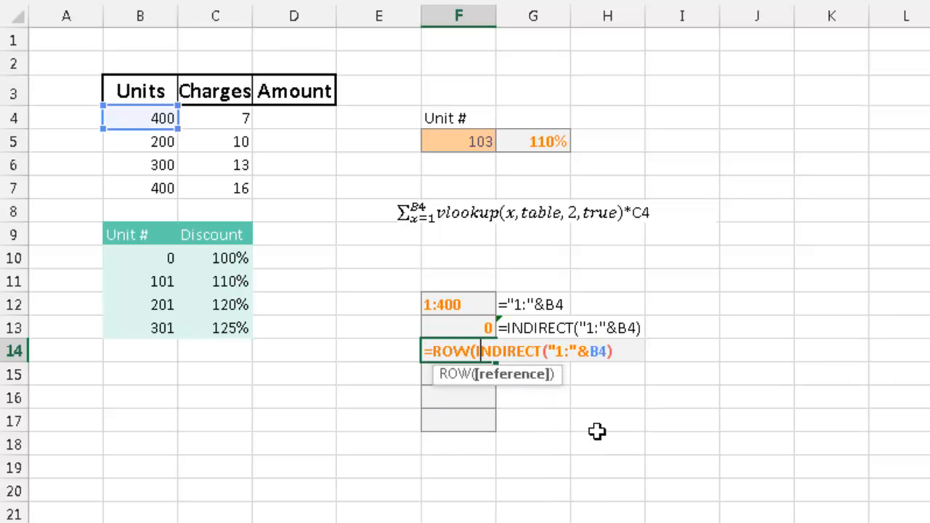
{"action": "type", "text": ")"}
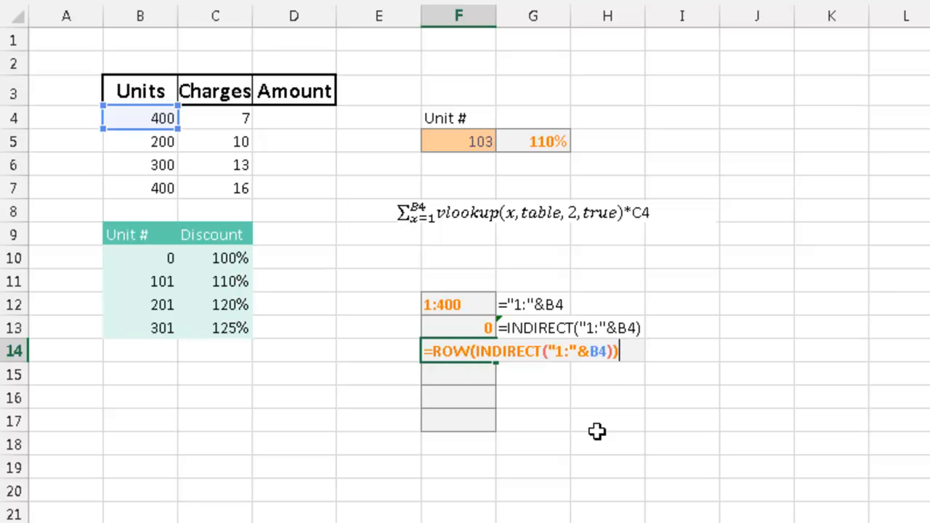
{"action": "key", "text": "Return"}
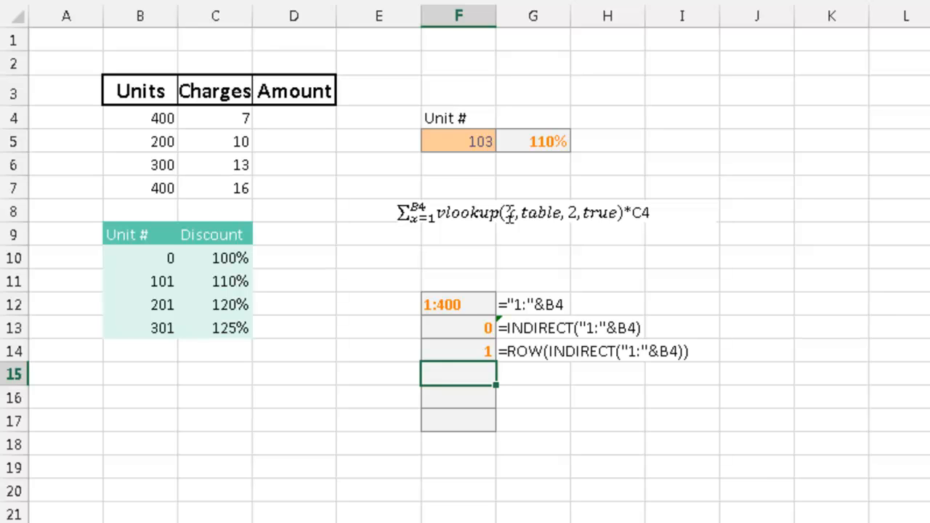
Copy the ROW formula into F15 and wrap it in LOOKUP to read =LOOKUP(ROW(INDIRECT("1:"&B4)),$B$10:$C$13)
{"action": "key", "text": "ctrl+apostrophe"}
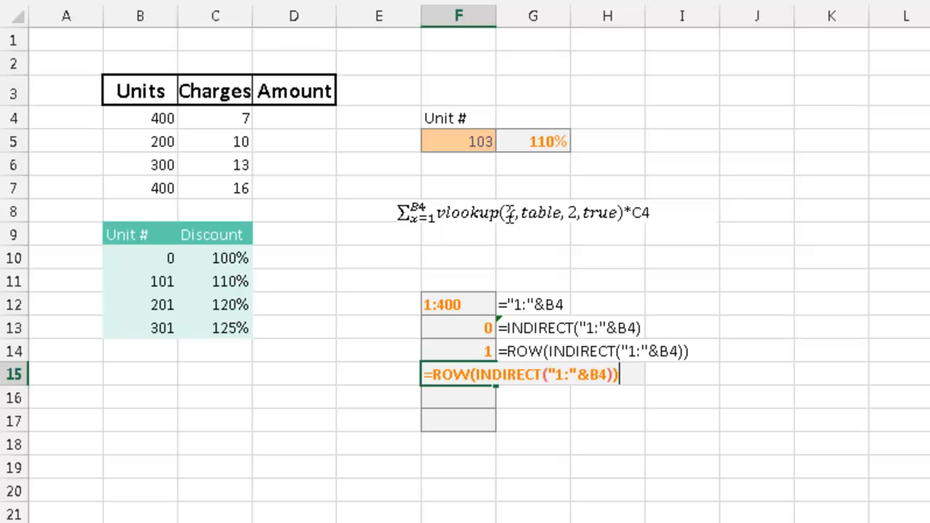
{"action": "left_click", "coordinate": [433, 374]}
{"action": "type", "text": "LOOKUP("}
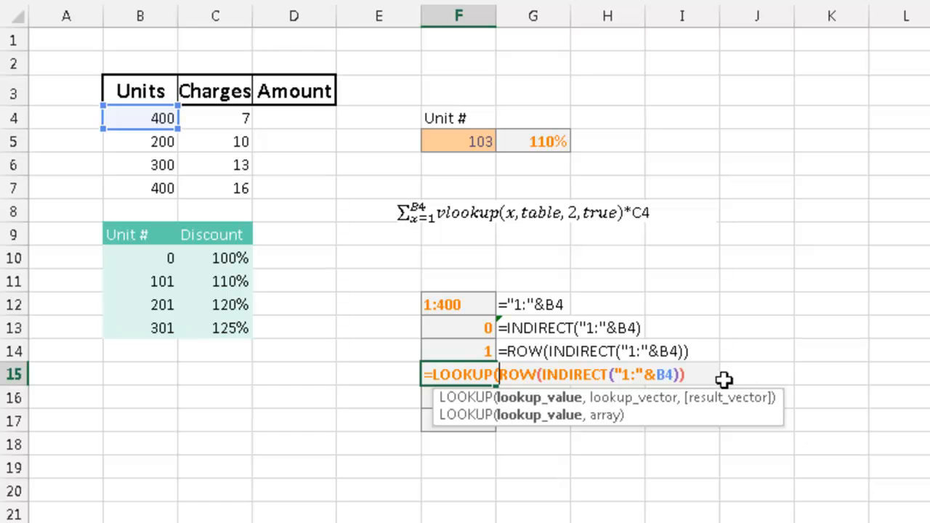
{"action": "left_click", "coordinate": [694, 372]}
{"action": "type", "text": ","}
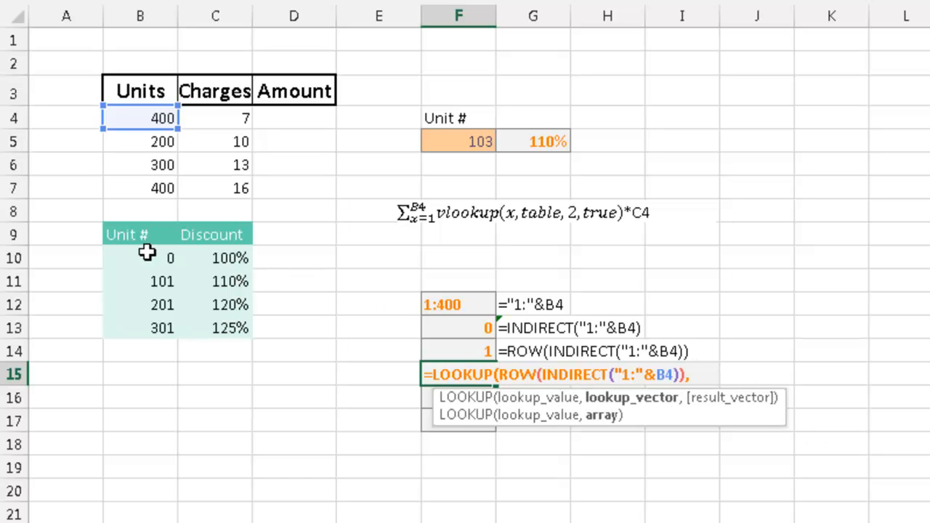
{"action": "left_click_drag", "start_coordinate": [146, 256], "coordinate": [217, 327]}
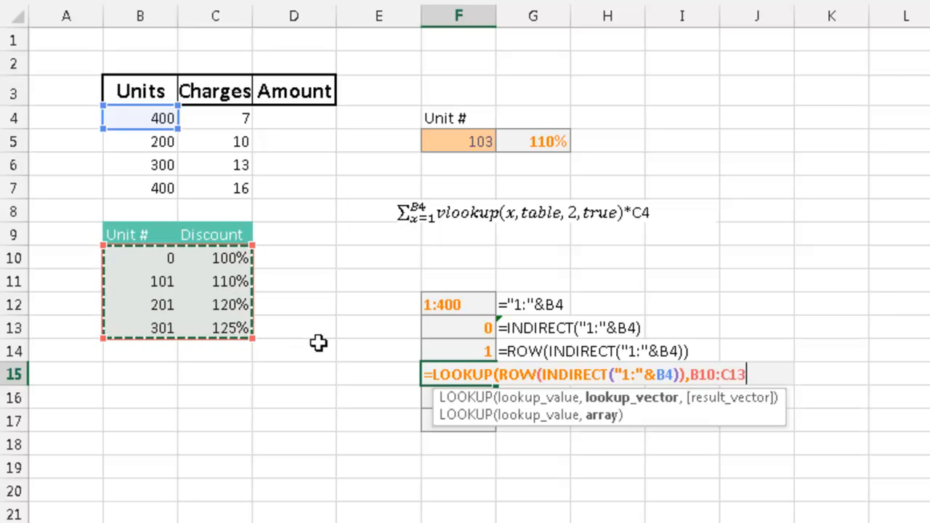
{"action": "key", "text": "F4"}
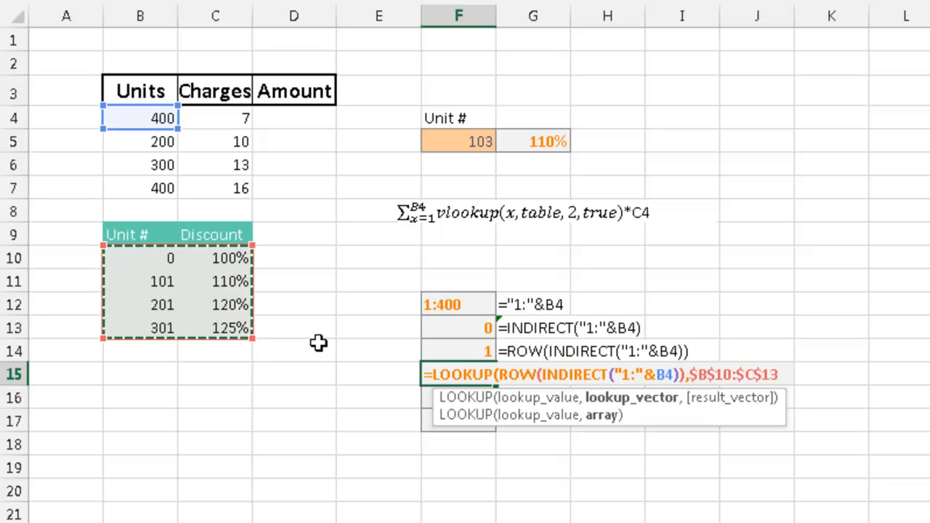
{"action": "type", "text": ")"}
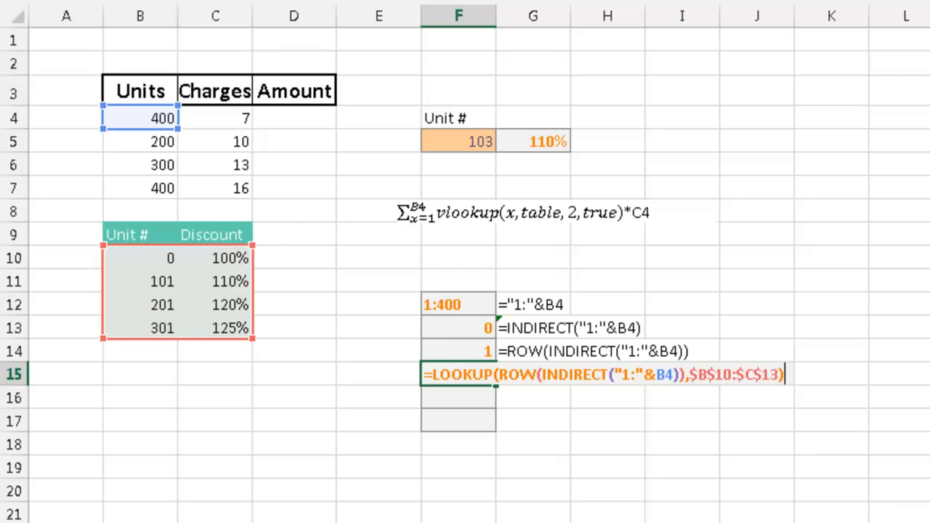
{"action": "key", "text": "Return"}
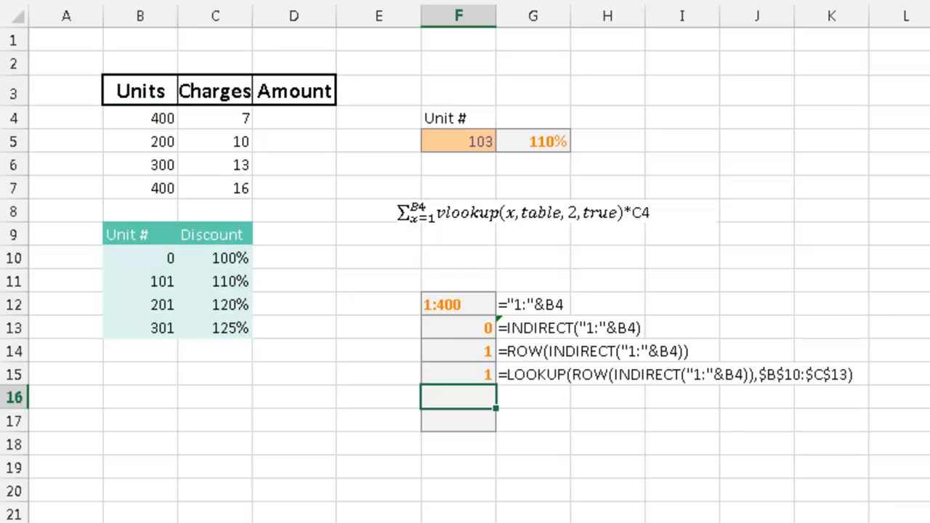
Copy the LOOKUP formula into F16, wrap it in SUM to read =SUM(LOOKUP(ROW(INDIRECT("1:"&B4)),$B$10:$C$13)), and enter it as an array formula
{"action": "type", "text": "=LOOKUP(ROW(INDIRECT(\"1:\"&B4)),$B$10:$C$13)"}
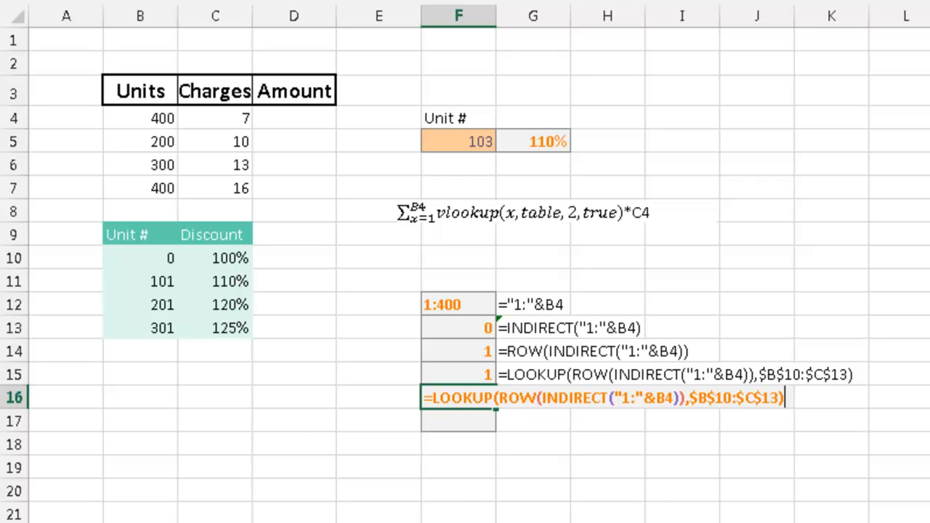
{"action": "left_click", "coordinate": [430, 396]}
{"action": "type", "text": "SUM("}
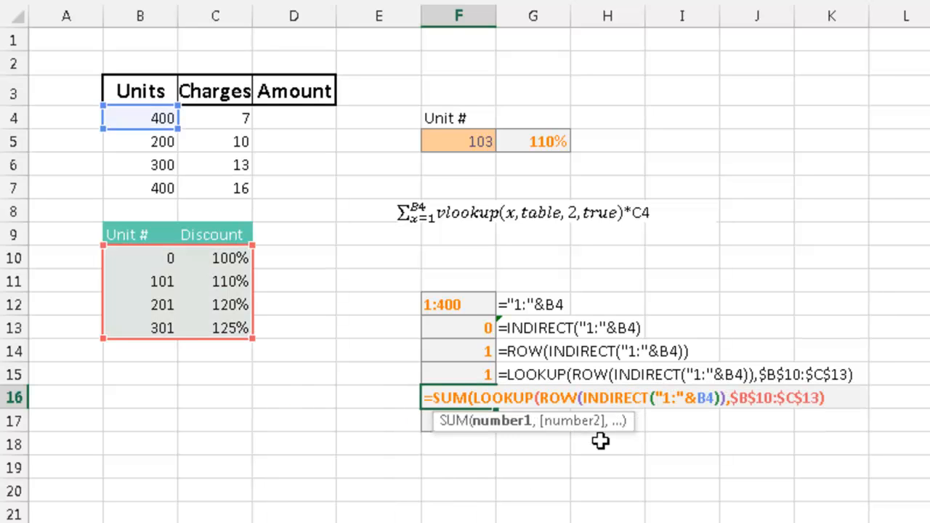
{"action": "left_click", "coordinate": [836, 394]}
{"action": "type", "text": ")"}
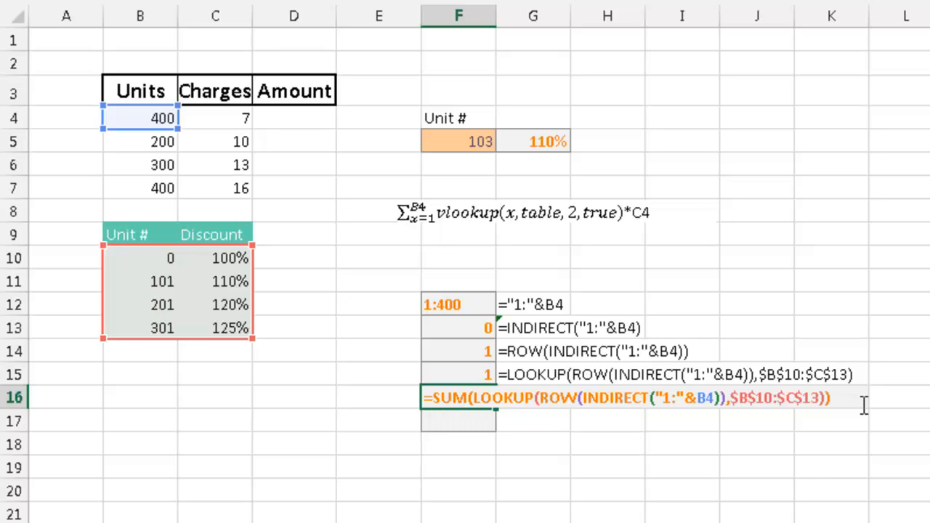
{"action": "key", "text": "ctrl+shift+Return"}
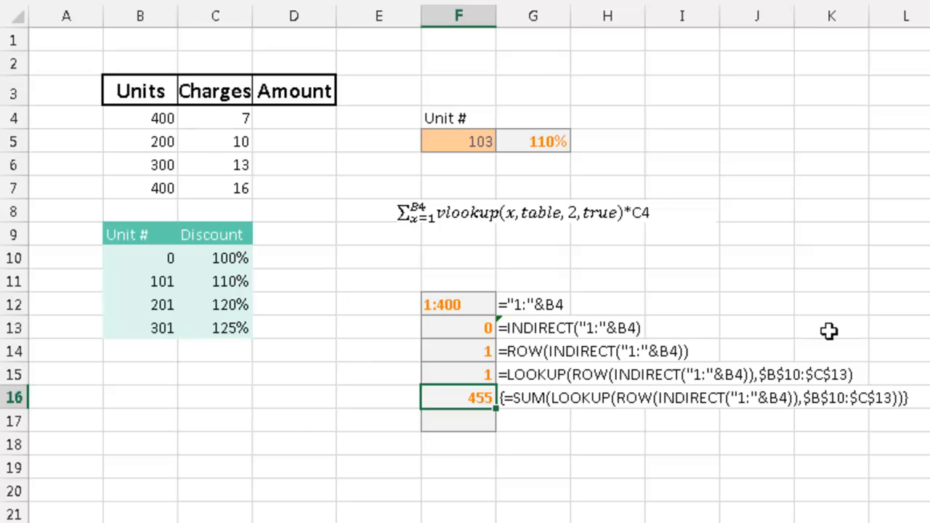
Copy the SUM formula into F17, append *C4, and enter it as an array formula
{"action": "key", "text": "Down"}
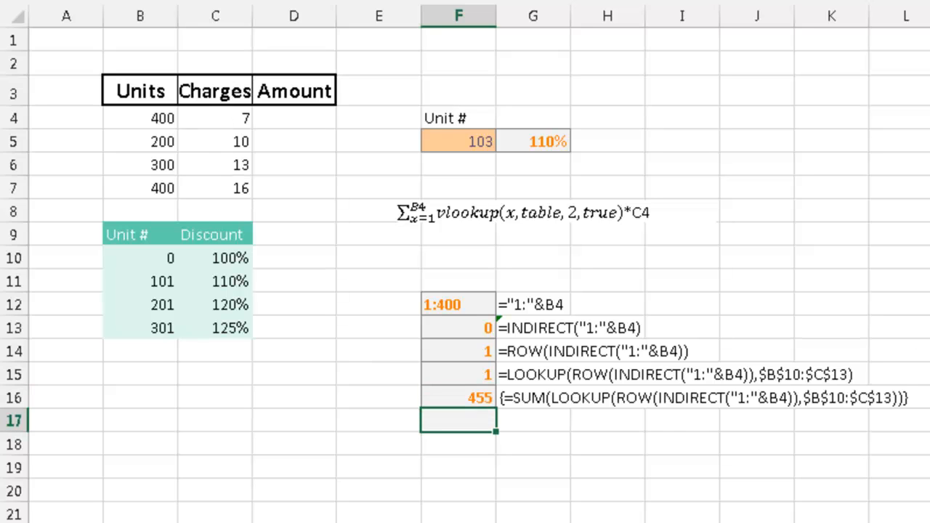
{"action": "key", "text": "ctrl+apostrophe"}
{"action": "type", "text": "*"}
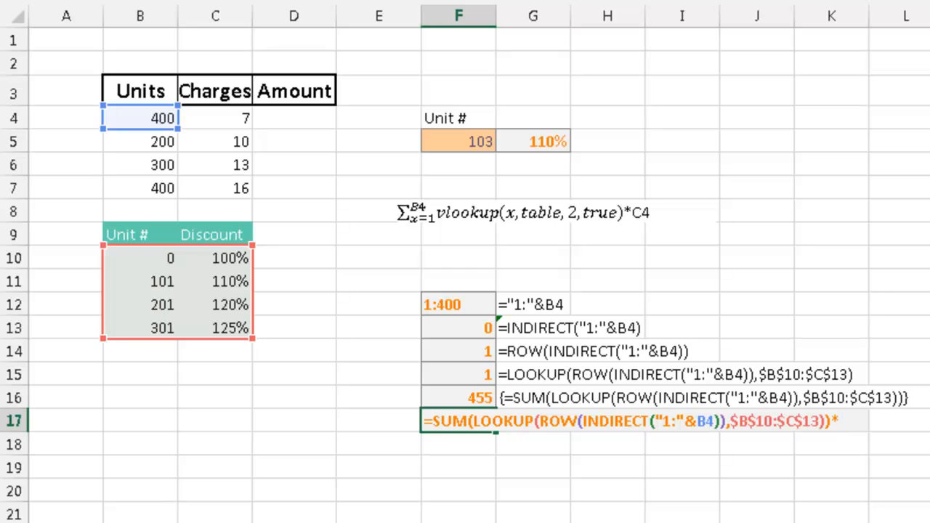
{"action": "type", "text": "C4"}
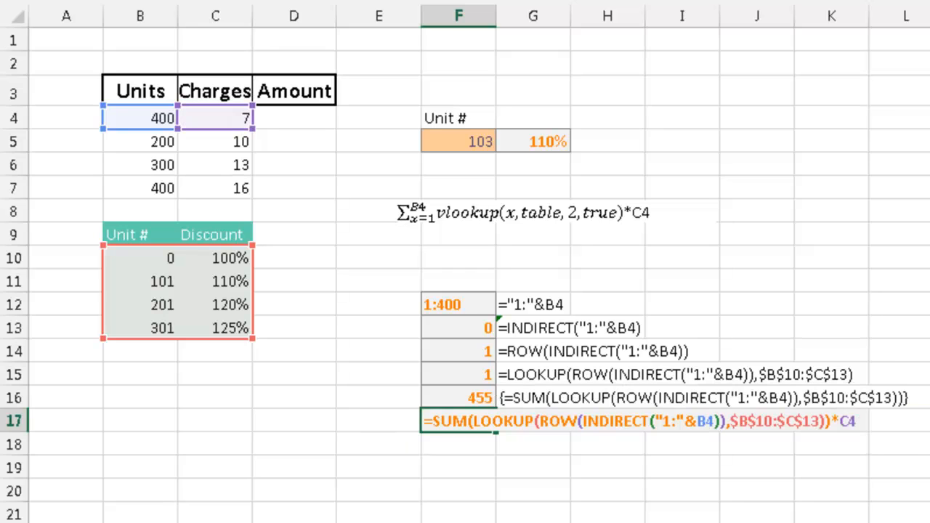
{"action": "key", "text": "ctrl+shift+Return"}
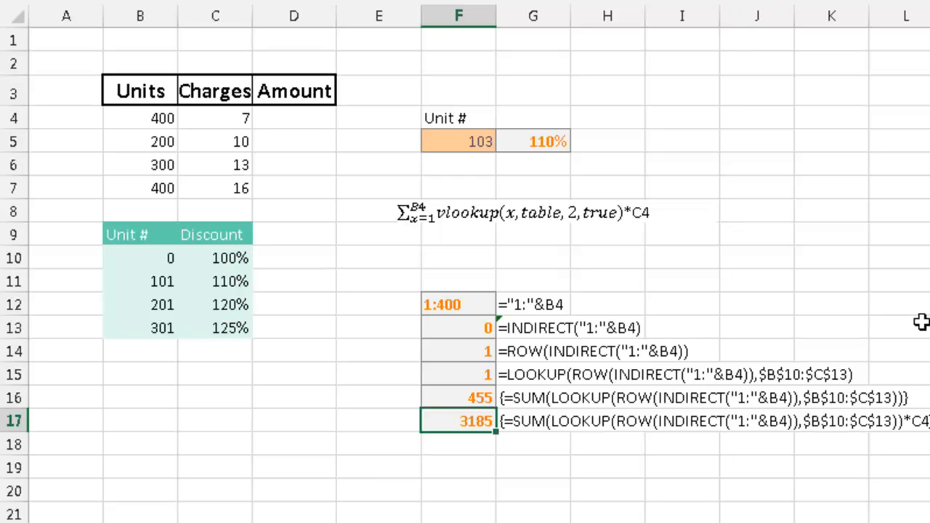
Copy the F17 formula into F18, convert $B$10:$C$13 into the constant {0,1;101,1.1;201,1.2;301,1.25}, and enter it as an array formula
{"action": "key", "text": "Down"}
{"action": "key", "text": "ctrl+apostrophe"}
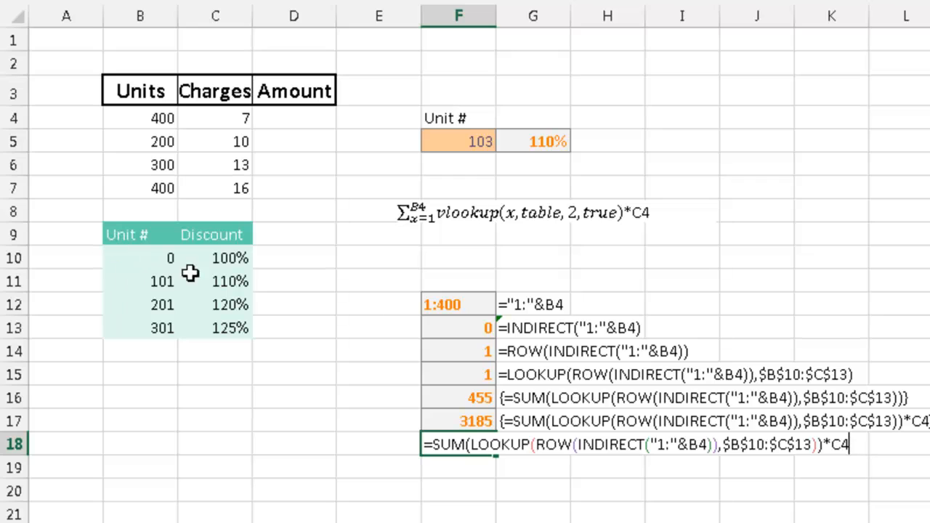
{"action": "left_click_drag", "start_coordinate": [724, 446], "coordinate": [814, 441]}
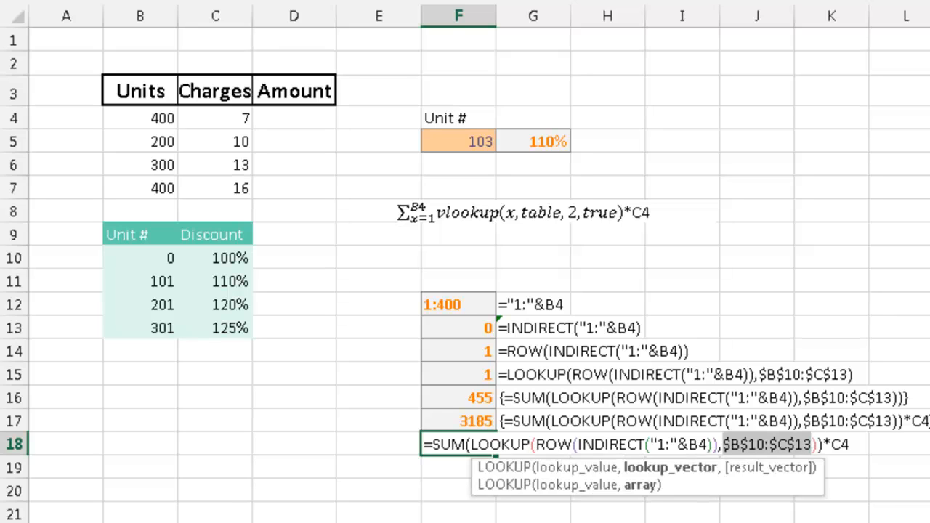
{"action": "key", "text": "F9"}
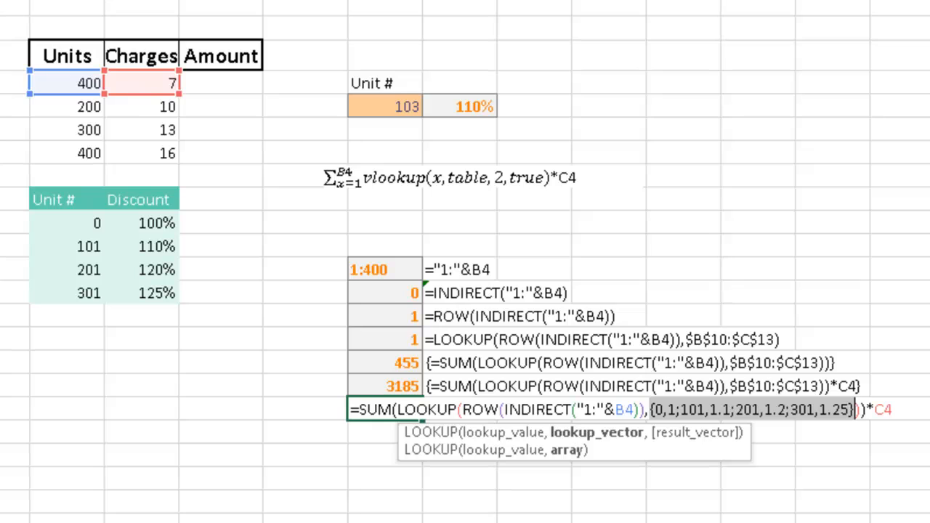
{"action": "key", "text": "ctrl+shift+Return"}
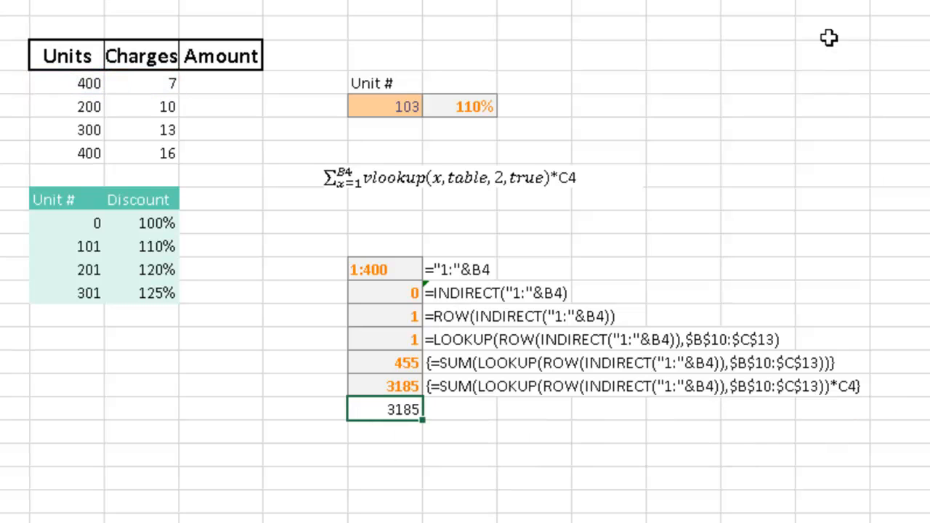
Copy the F18 formula text into Amount cell D4 and enter it as the array formula =SUM(LOOKUP(ROW(INDIRECT("1:"&B4)),{0,1;101,1.1;201,1.2;301,1.25}))*C4
{"action": "left_click_drag", "start_coordinate": [738, 21], "coordinate": [226, 21]}
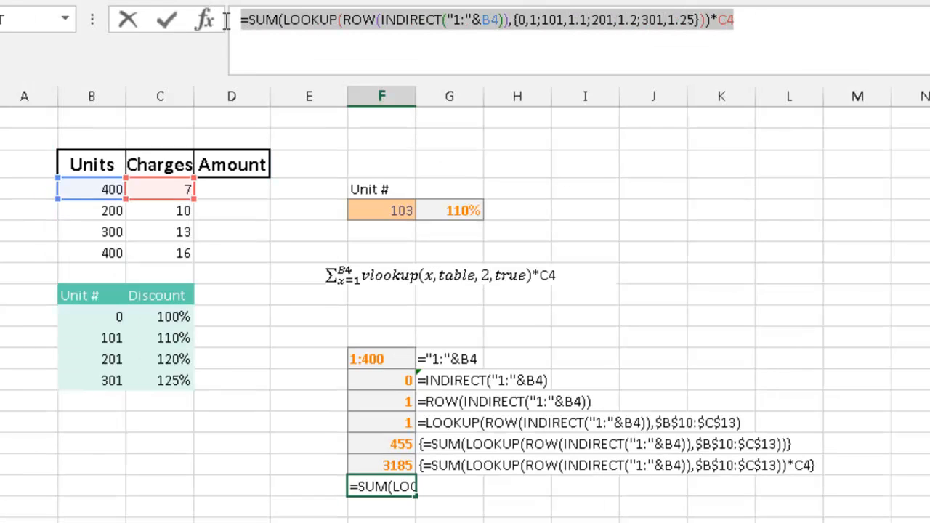
{"action": "key", "text": "ctrl+c"}
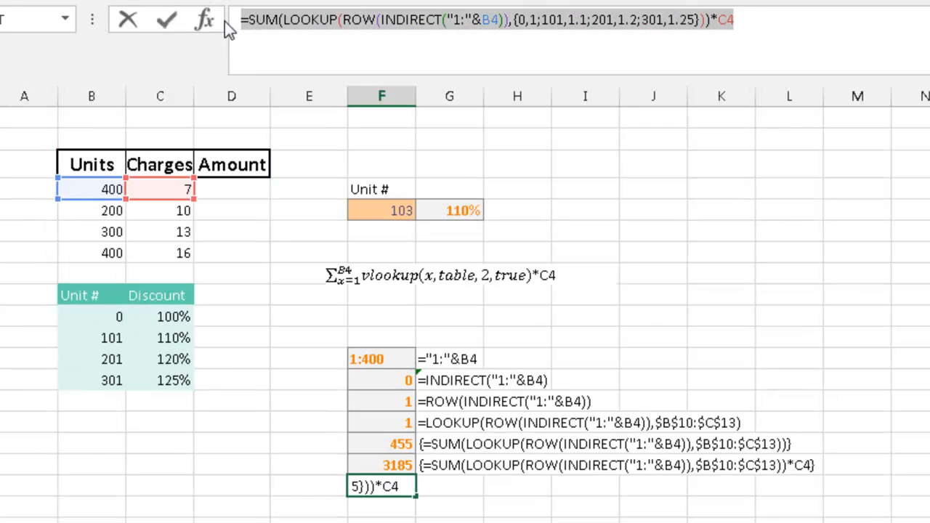
{"action": "key", "text": "Escape"}
{"action": "left_click", "coordinate": [237, 191]}
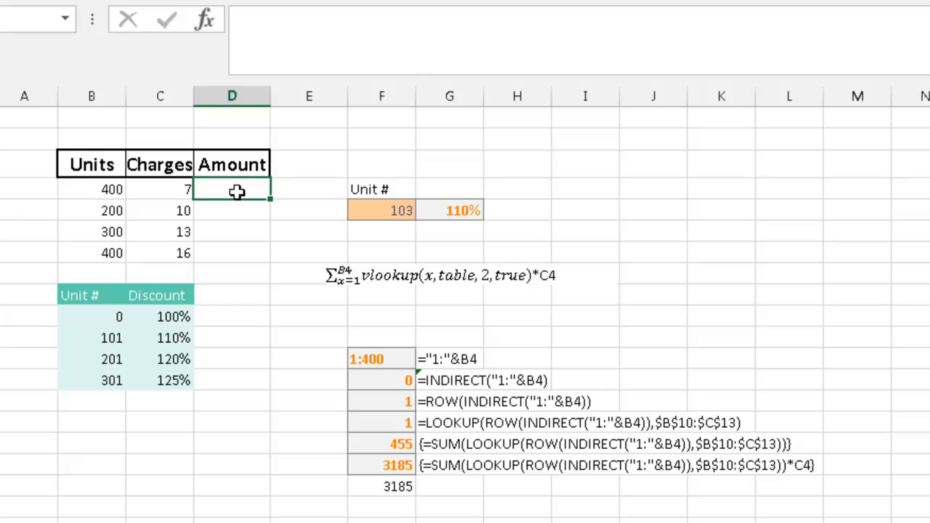
{"action": "type", "text": "="}
{"action": "key", "text": "BackSpace"}
{"action": "key", "text": "ctrl+v"}
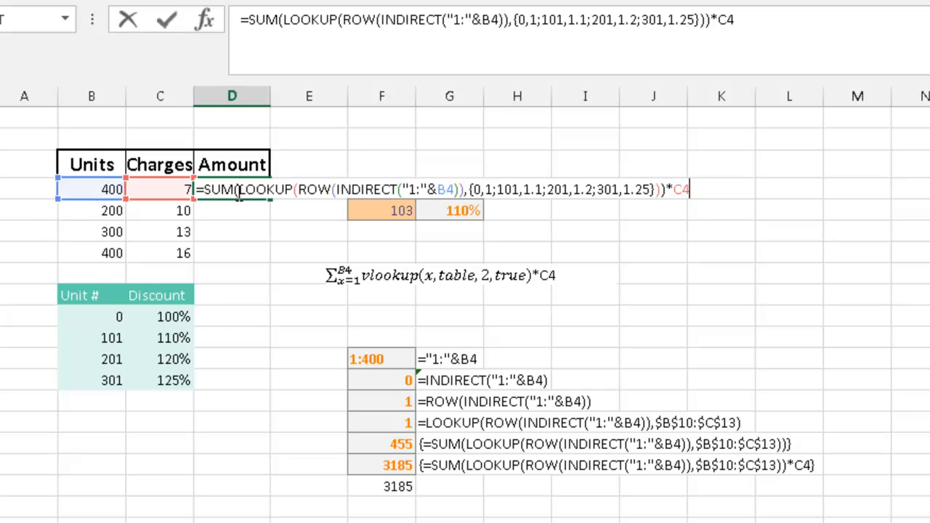
{"action": "key", "text": "ctrl+shift+Return"}
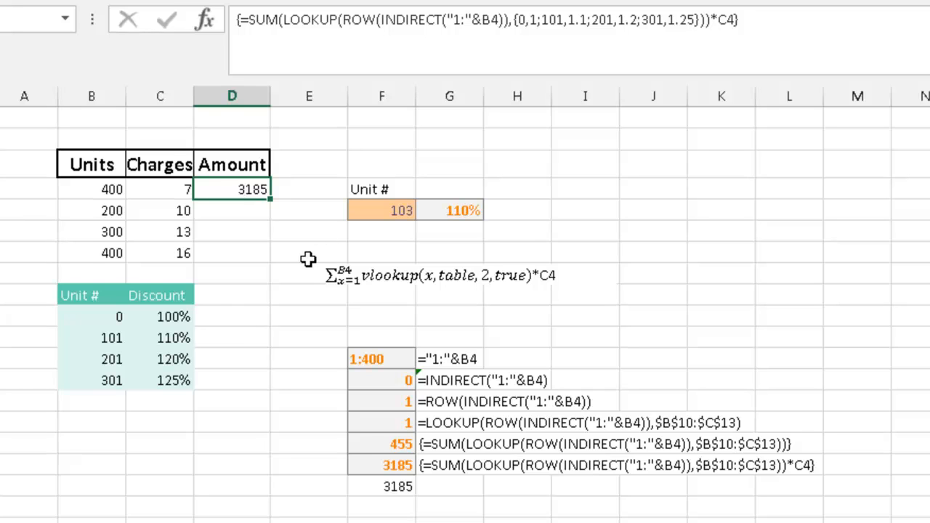
Commit the D4 formula as an ordinary formula for comparison and re-enter it as an array formula
{"action": "key", "text": "F2"}
{"action": "key", "text": "Return"}
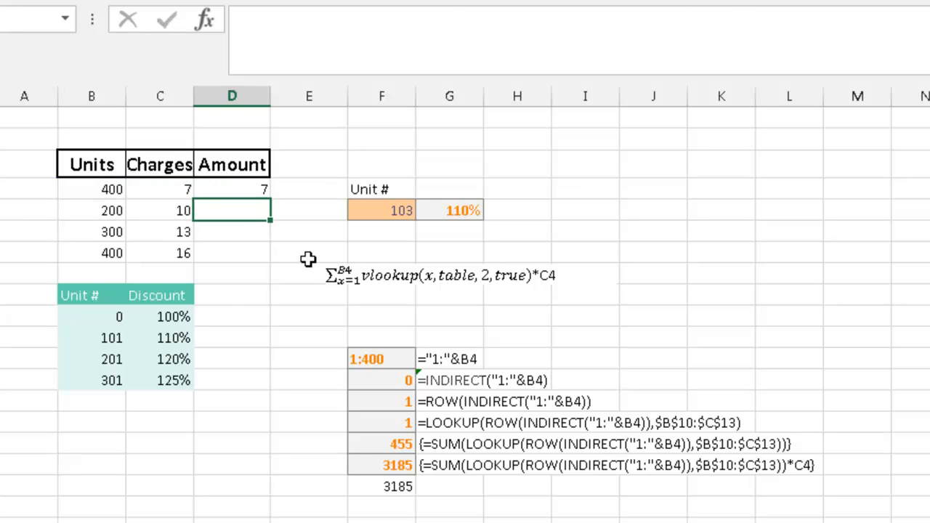
{"action": "key", "text": "Up"}
{"action": "key", "text": "F2"}
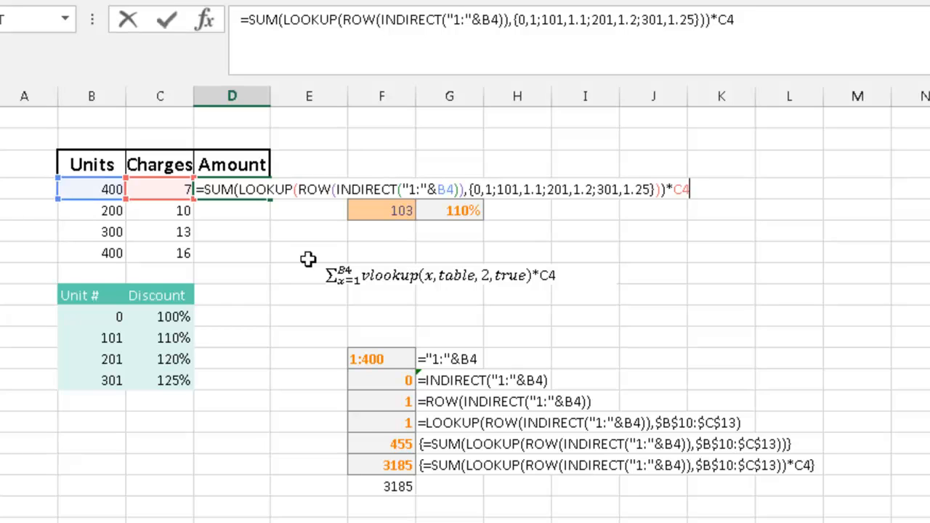
{"action": "key", "text": "ctrl+shift+Return"}
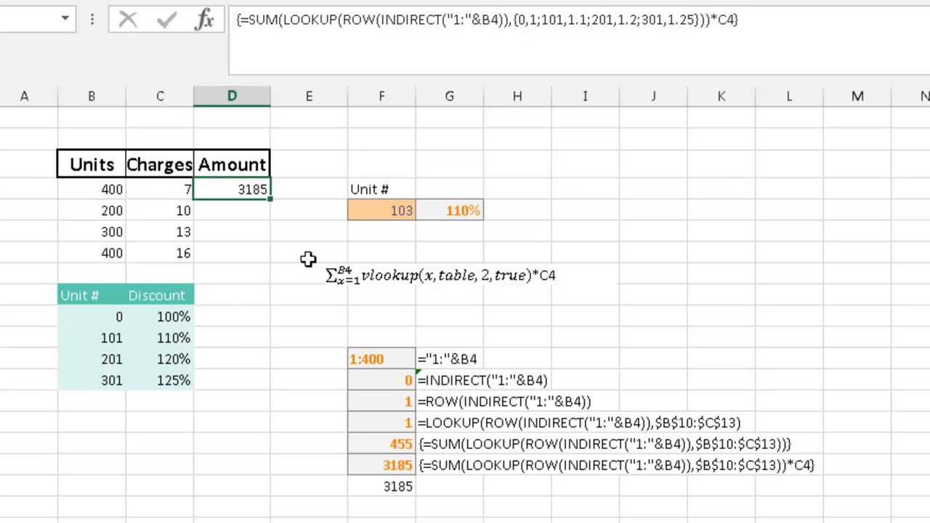
Copy the array formula in D4 to the remaining Amount cells D5:D7
{"action": "key", "text": "Down"}
{"action": "key", "text": "shift+Down"}
{"action": "key", "text": "shift+Down"}
{"action": "key", "text": "ctrl+v"}
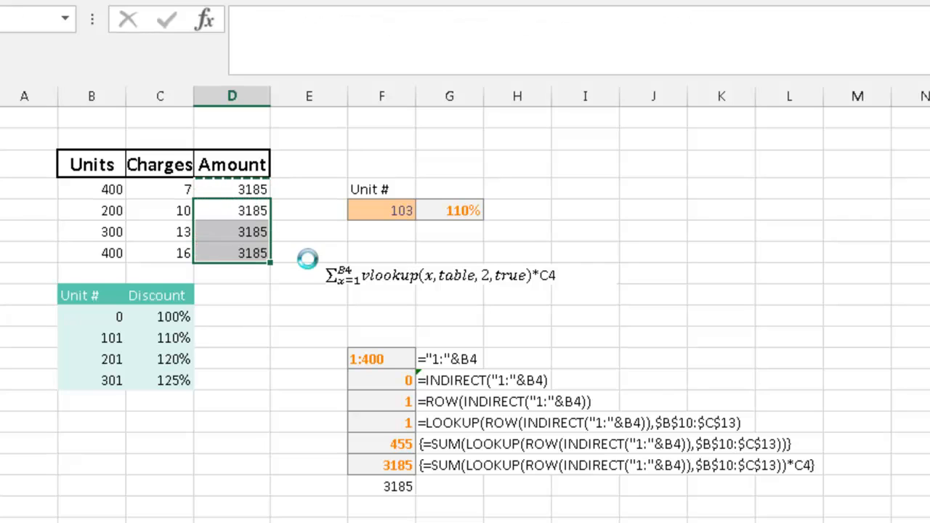
{"action": "key", "text": "Down"}
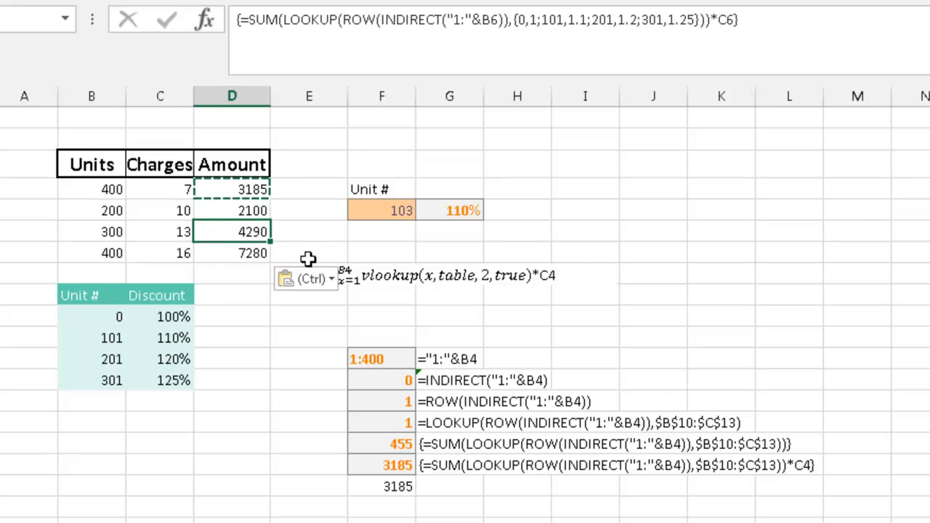
{"action": "key", "text": "Down"}
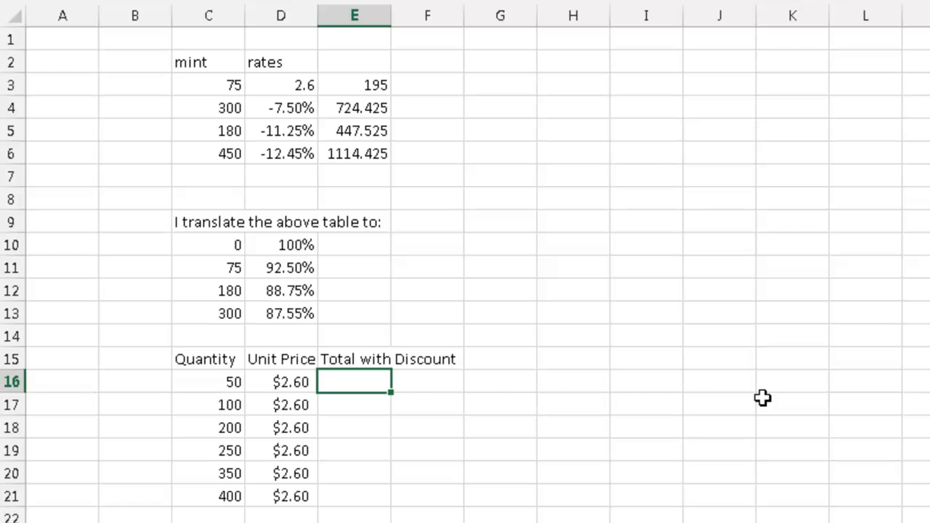
Enter array formula =SUM(LOOKUP(ROW(INDIRECT("1:"&C16)),$C$10:$D$13))*D16 in E16, with the table range converted to {0,1;75,0.925;180,0.8875;300,0.8755}
{"action": "key", "text": "ctrl+v"}
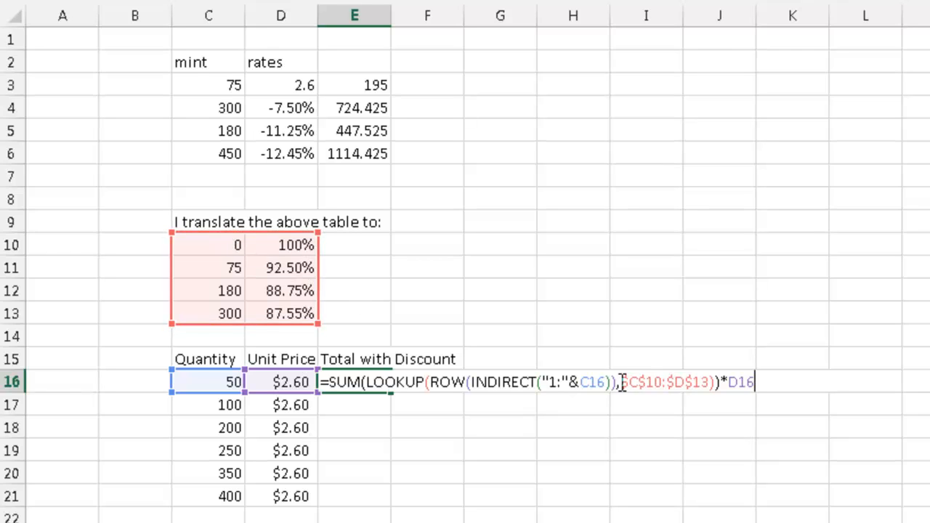
{"action": "left_click_drag", "start_coordinate": [618, 381], "coordinate": [710, 379]}
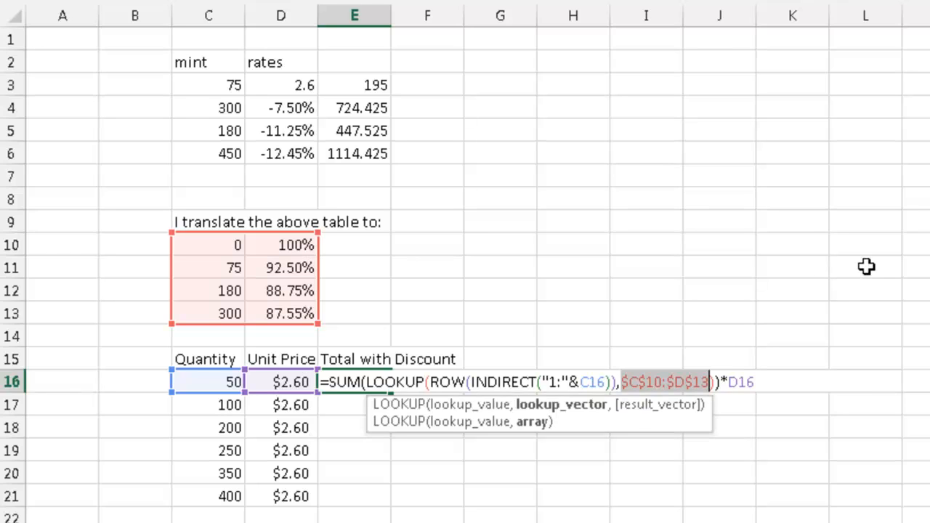
{"action": "key", "text": "F9"}
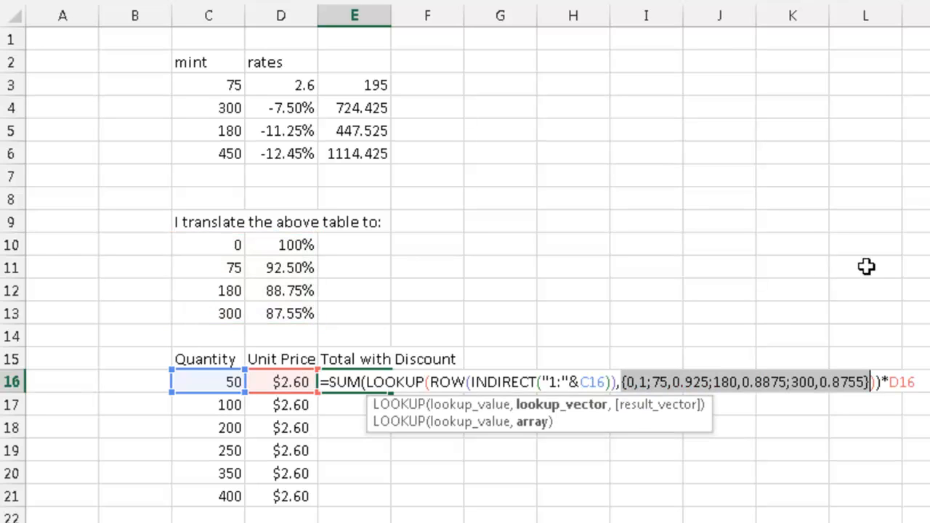
{"action": "key", "text": "ctrl+shift+Return"}
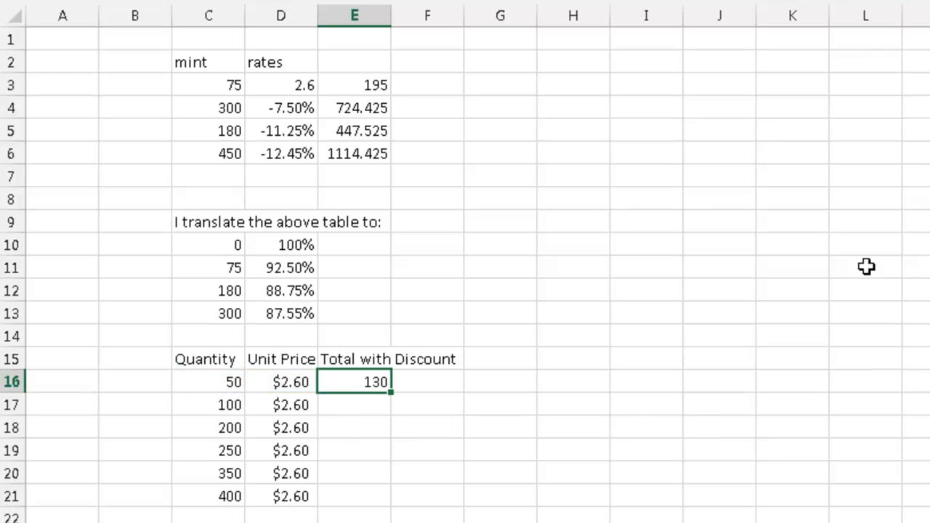
Copy the Total with Discount formula from E16 to E17:E21
{"action": "key", "text": "ctrl+c"}
{"action": "key", "text": "shift+Down"}
{"action": "key", "text": "shift+Down"}
{"action": "key", "text": "shift+Down"}
{"action": "key", "text": "shift+Down"}
{"action": "key", "text": "Down"}
{"action": "key", "text": "shift+Down"}
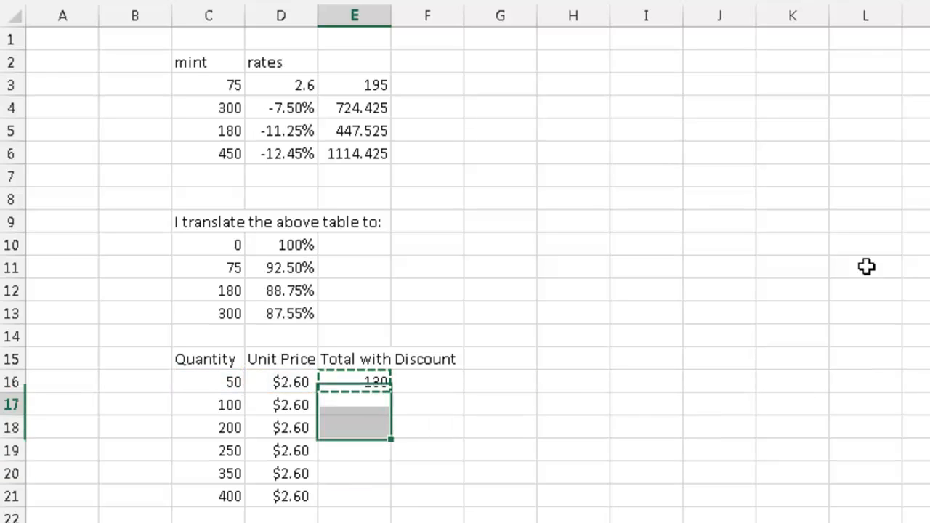
{"action": "key", "text": "shift+Down"}
{"action": "key", "text": "shift+Down"}
{"action": "key", "text": "shift+Down"}
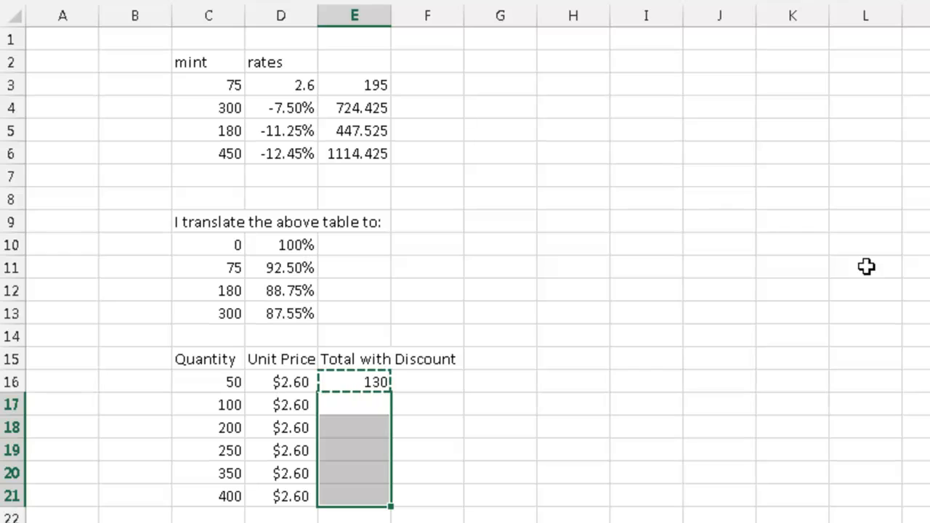
{"action": "key", "text": "ctrl+v"}
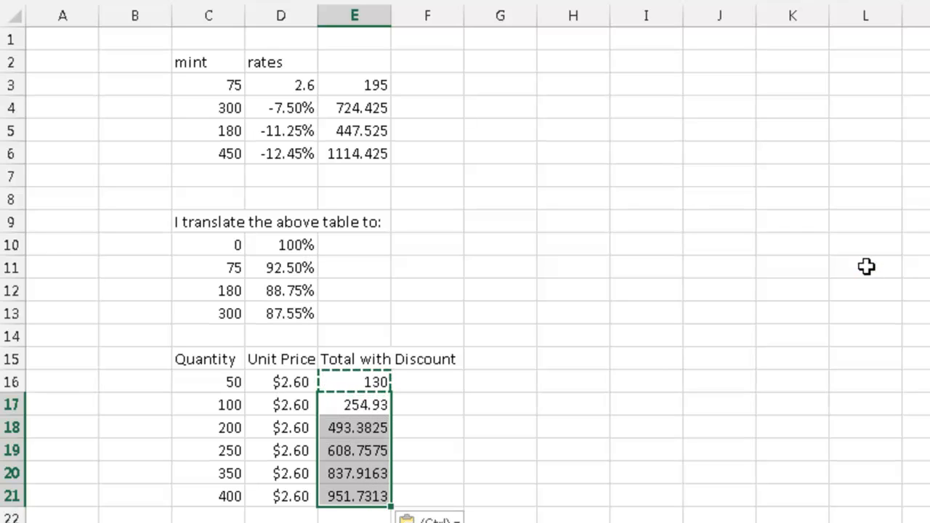